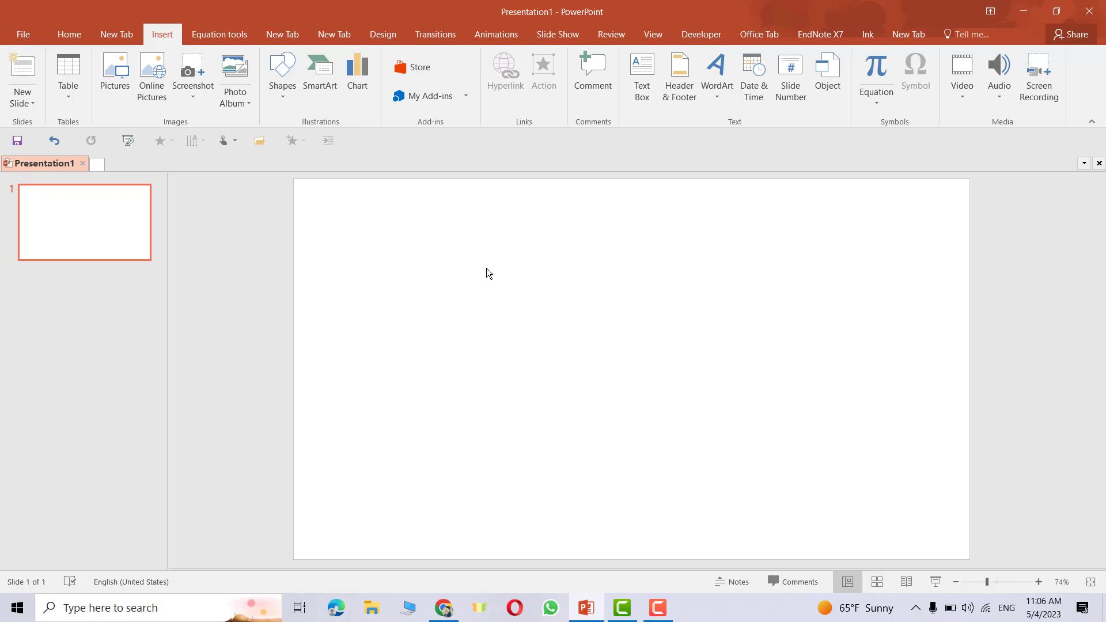
Find QR4Office in the Office add-in store and add it, accepting the license terms.
{"action": "left_click", "coordinate": [433, 99]}
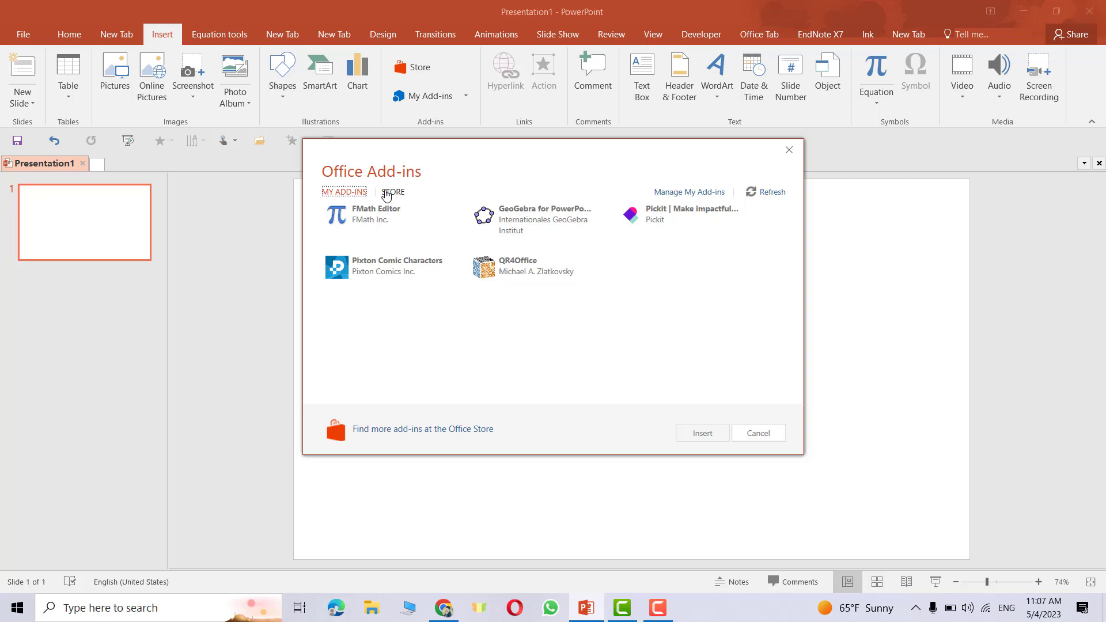
{"action": "left_click", "coordinate": [387, 196]}
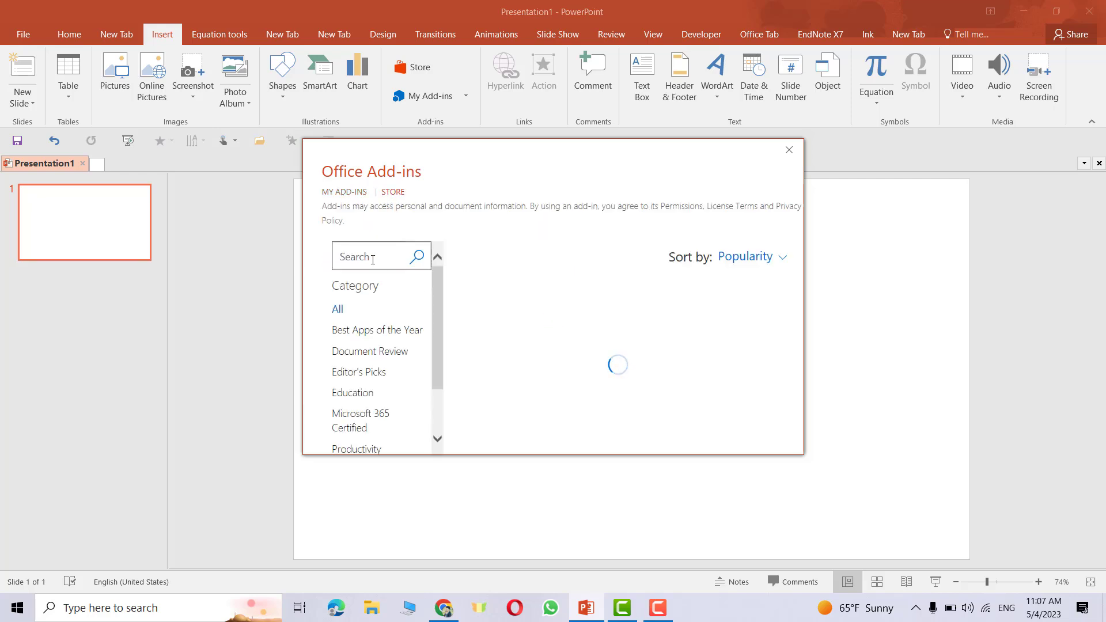
{"action": "left_click", "coordinate": [373, 260]}
{"action": "type", "text": "qr4"}
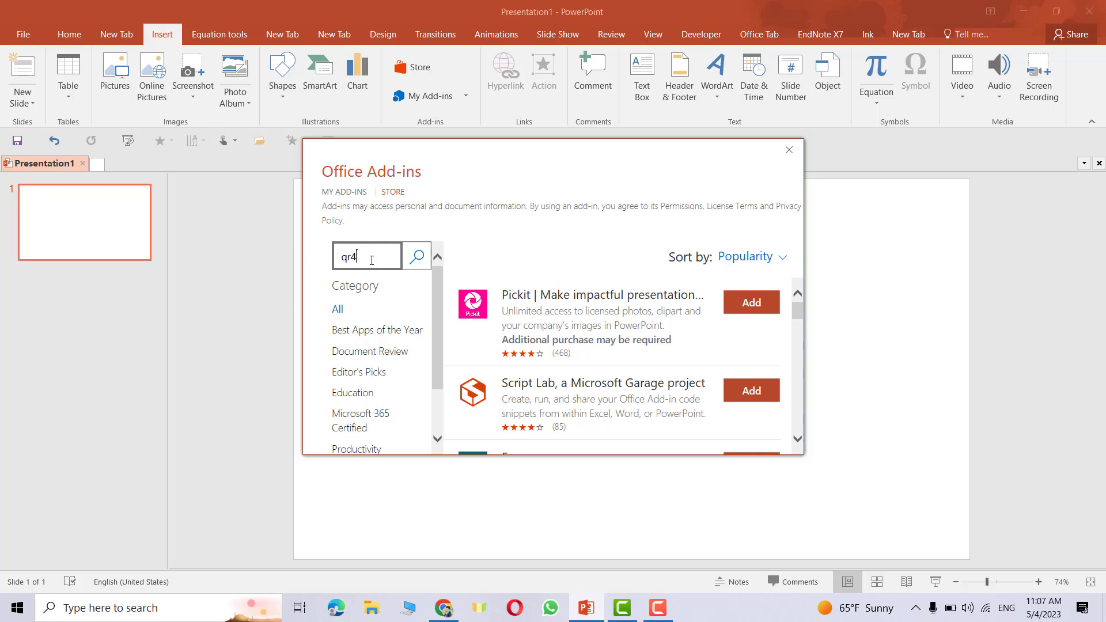
{"action": "type", "text": "office"}
{"action": "key", "text": "Return"}
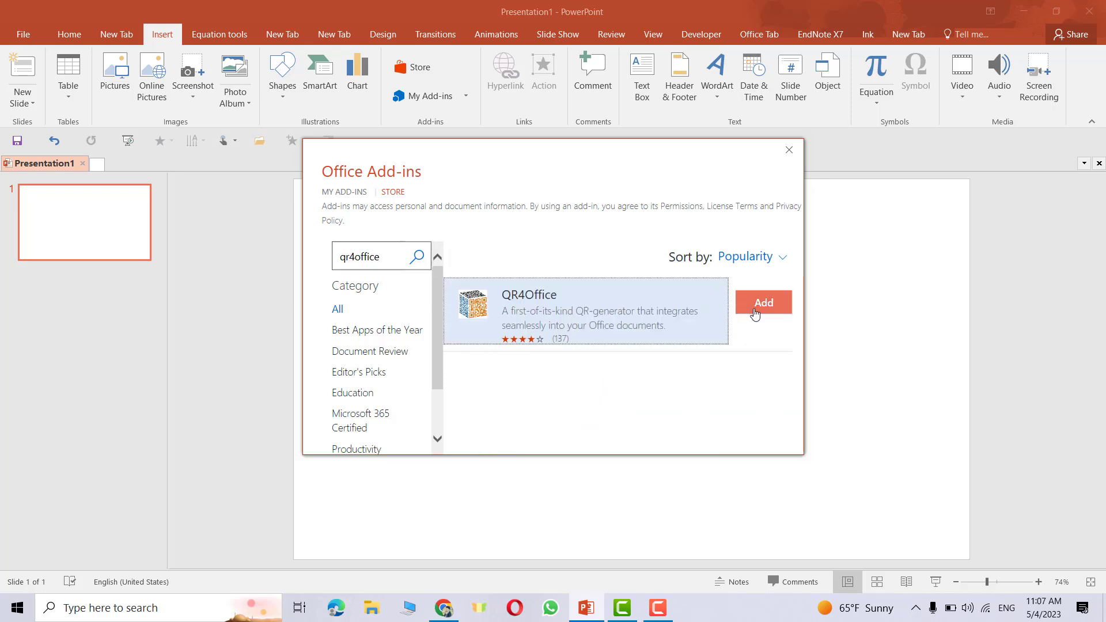
{"action": "left_click", "coordinate": [762, 309]}
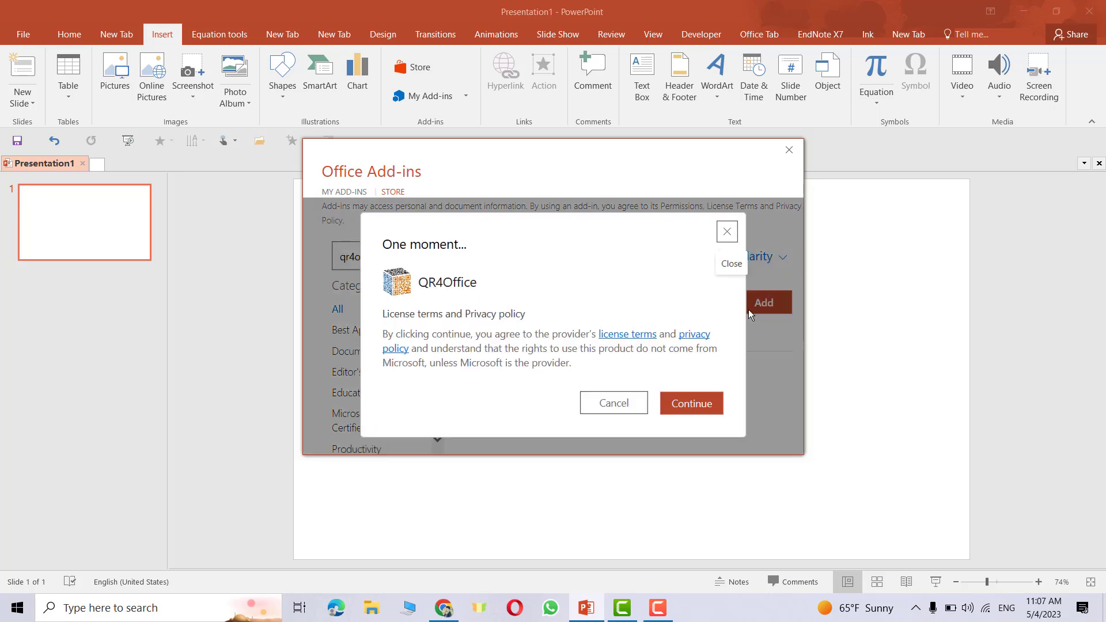
{"action": "left_click", "coordinate": [690, 406]}
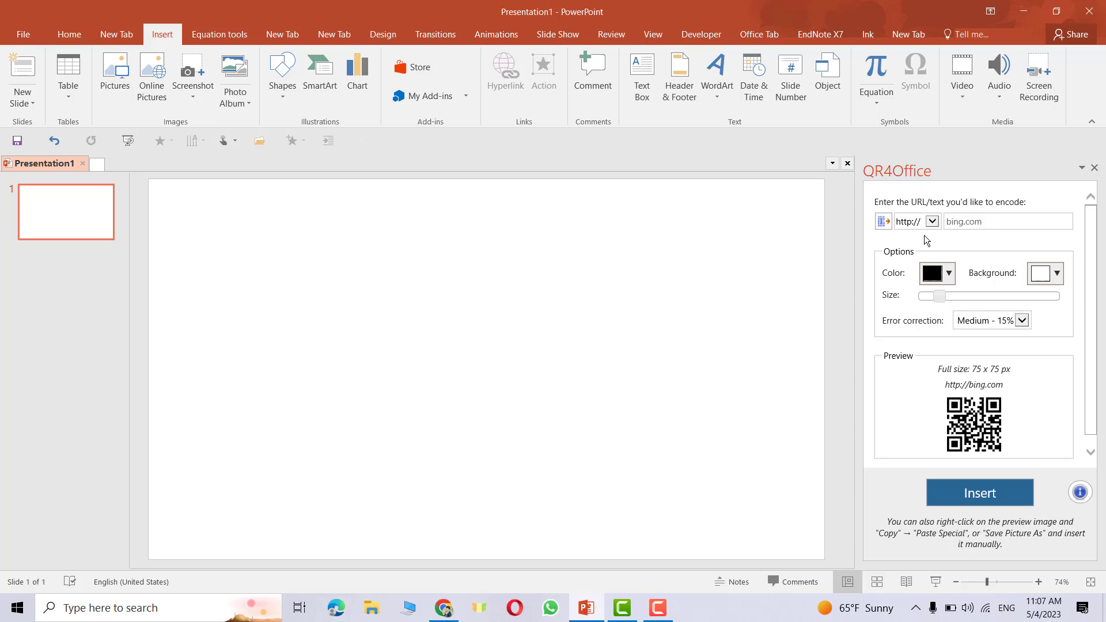
Copy the ENG-School channel URL from Chrome's address bar and return to PowerPoint.
{"action": "key", "text": "alt+Tab"}
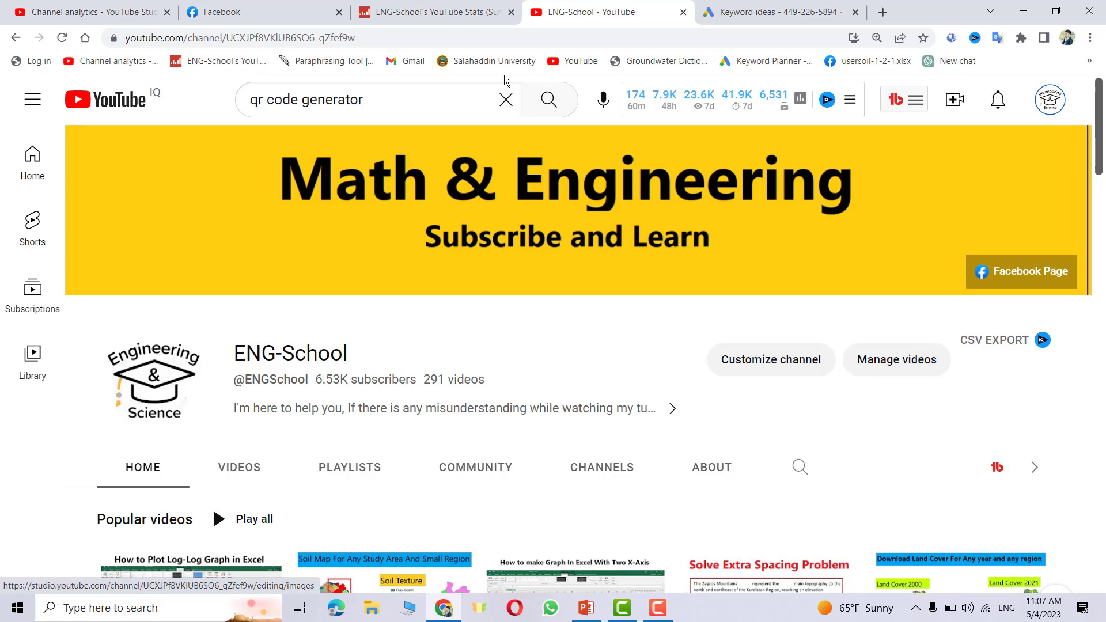
{"action": "left_click_drag", "start_coordinate": [356, 38], "coordinate": [128, 42]}
{"action": "key", "text": "ctrl+c"}
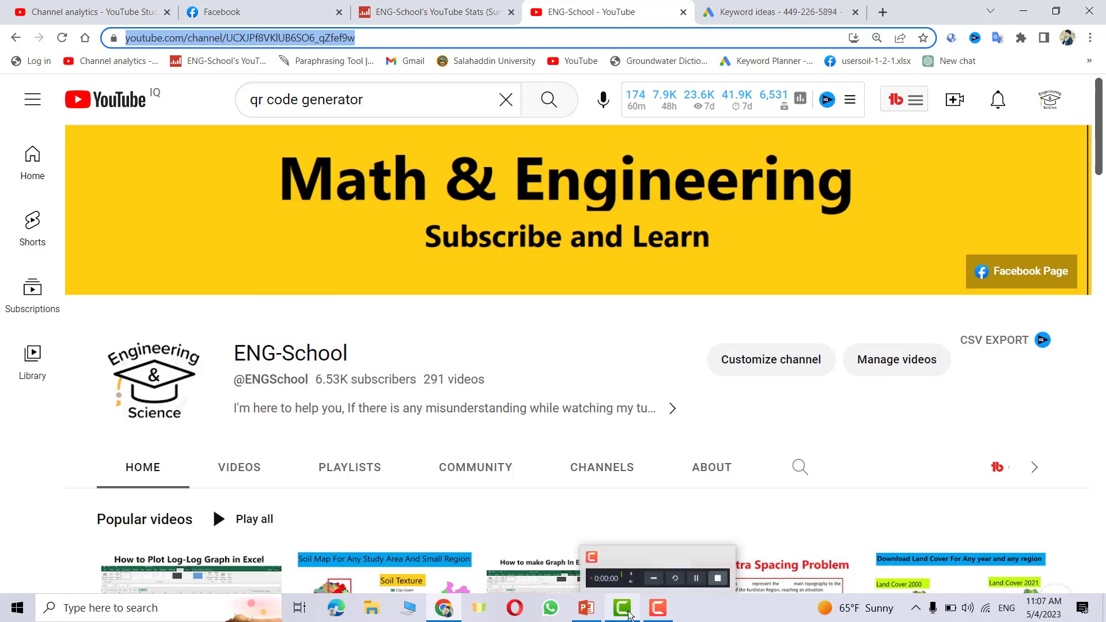
{"action": "left_click", "coordinate": [593, 608]}
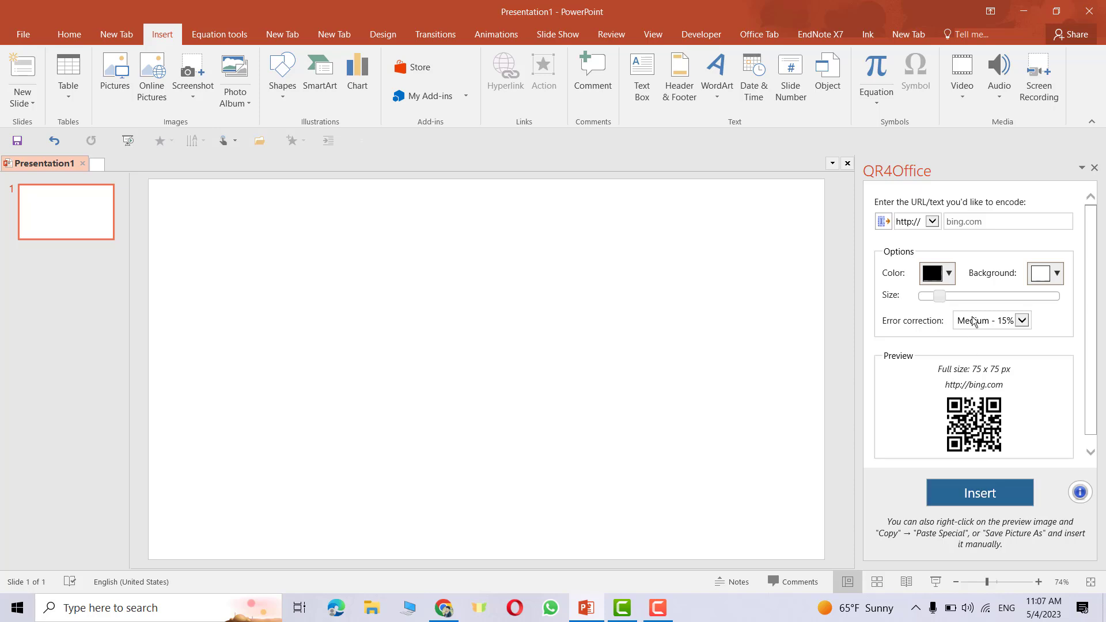
{"action": "left_click", "coordinate": [999, 220]}
{"action": "key", "text": "ctrl+v"}
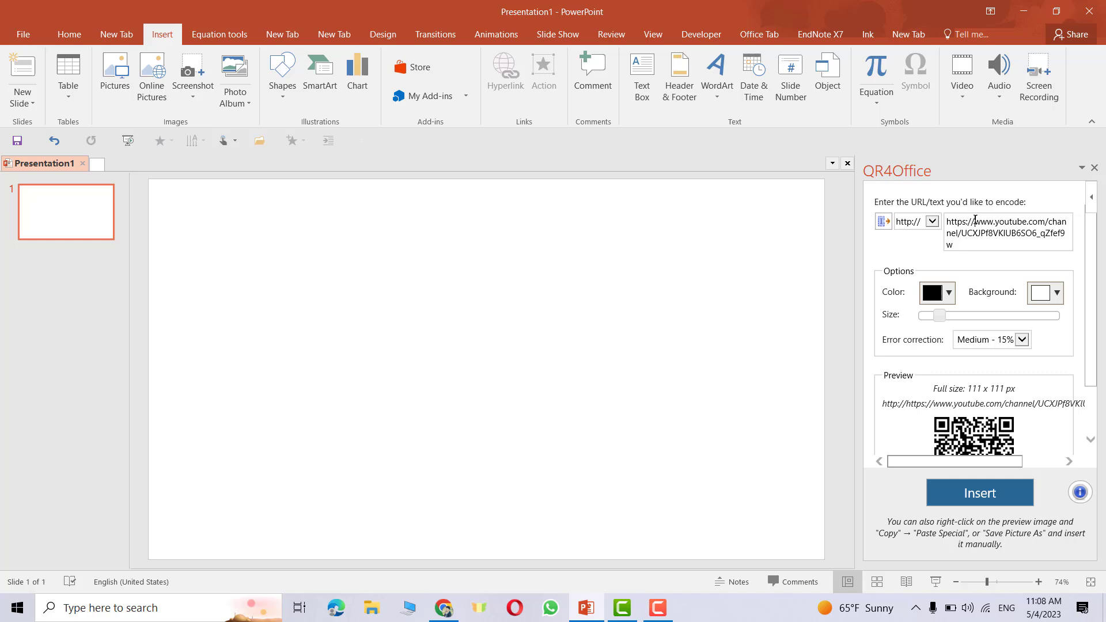
{"action": "left_click_drag", "start_coordinate": [975, 221], "coordinate": [947, 221]}
{"action": "key", "text": "BackSpace"}
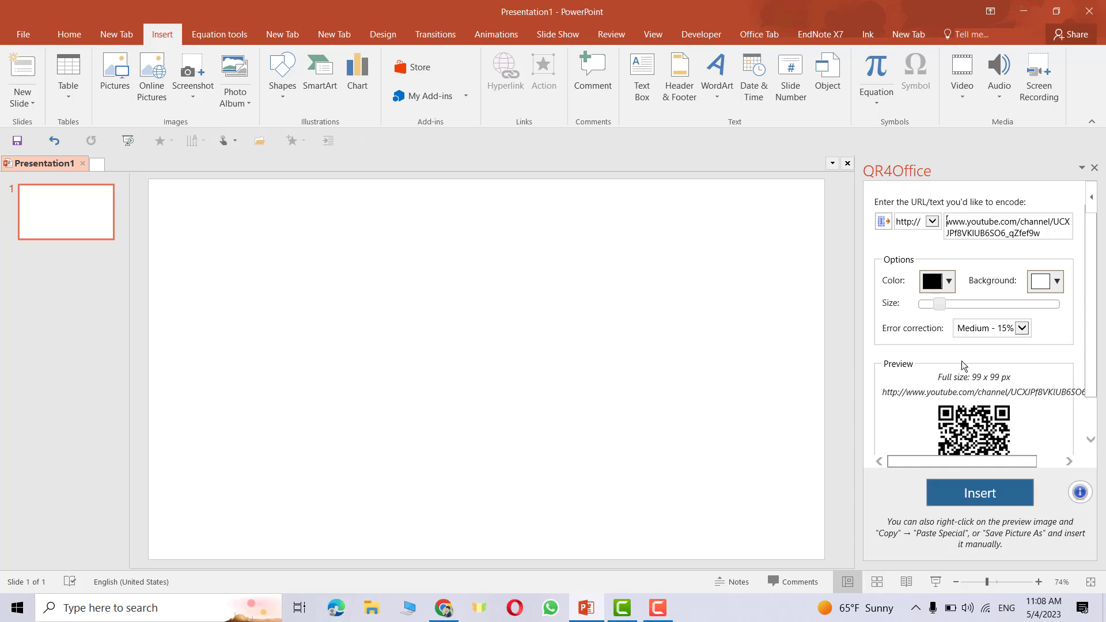
Insert the QR code in red and enlarge it on the slide.
{"action": "left_click", "coordinate": [937, 283]}
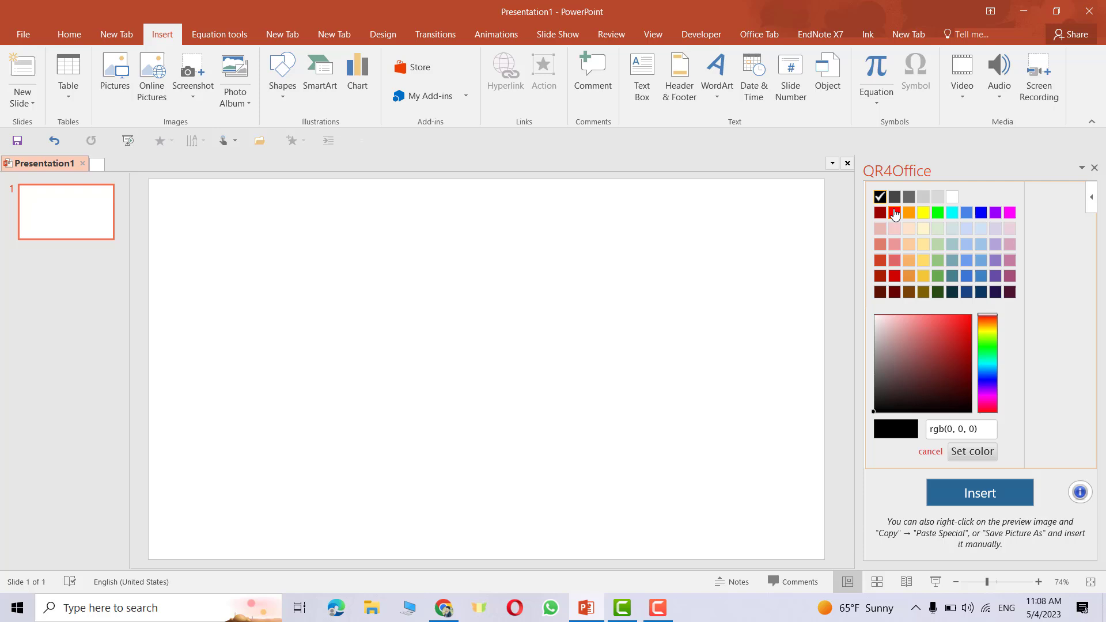
{"action": "left_click", "coordinate": [895, 213]}
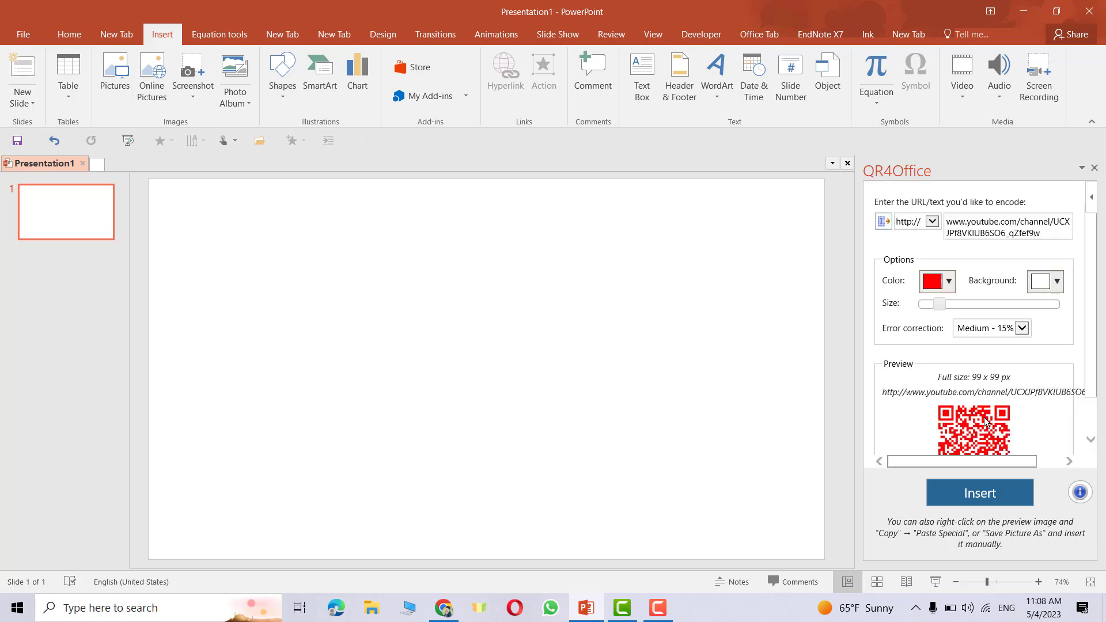
{"action": "left_click", "coordinate": [980, 493]}
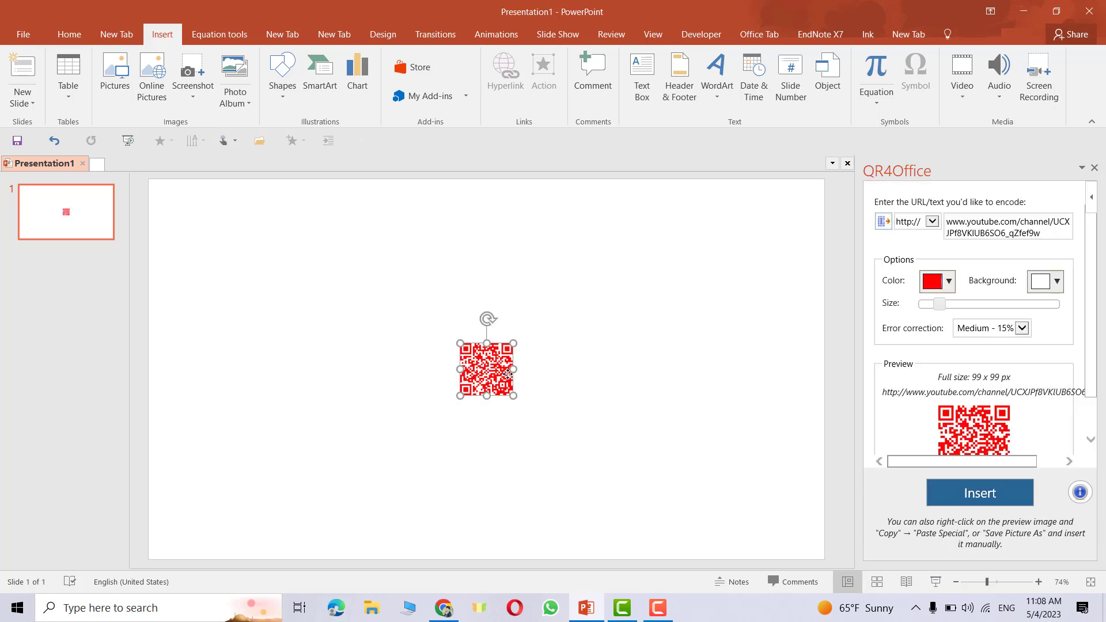
{"action": "left_click_drag", "start_coordinate": [514, 396], "coordinate": [421, 355]}
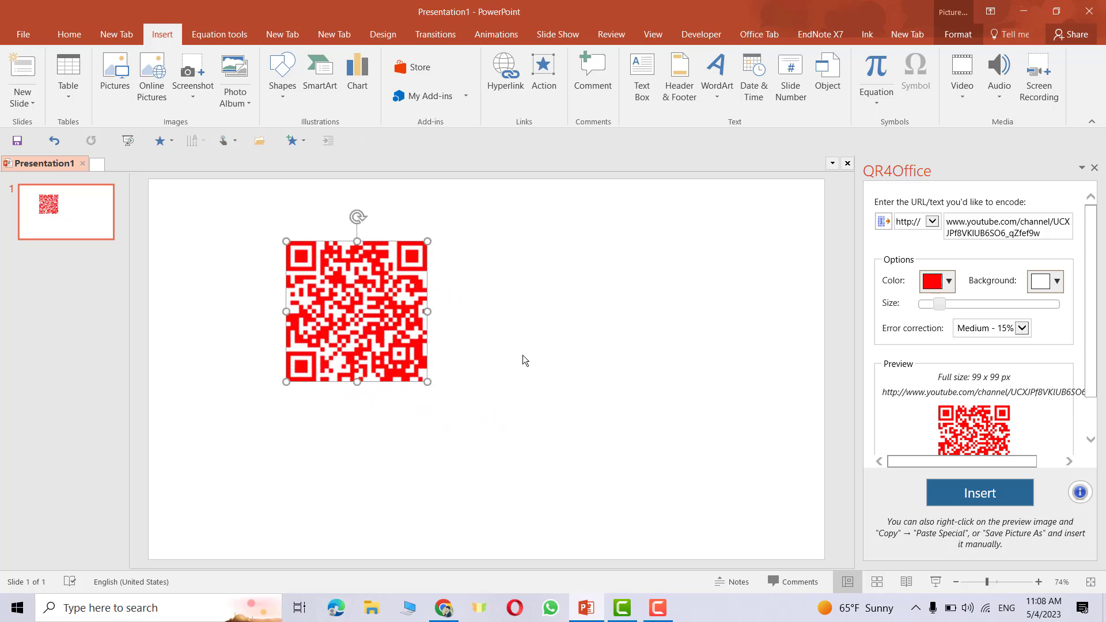
Draw a tall rectangle over the red QR code.
{"action": "left_click", "coordinate": [494, 312]}
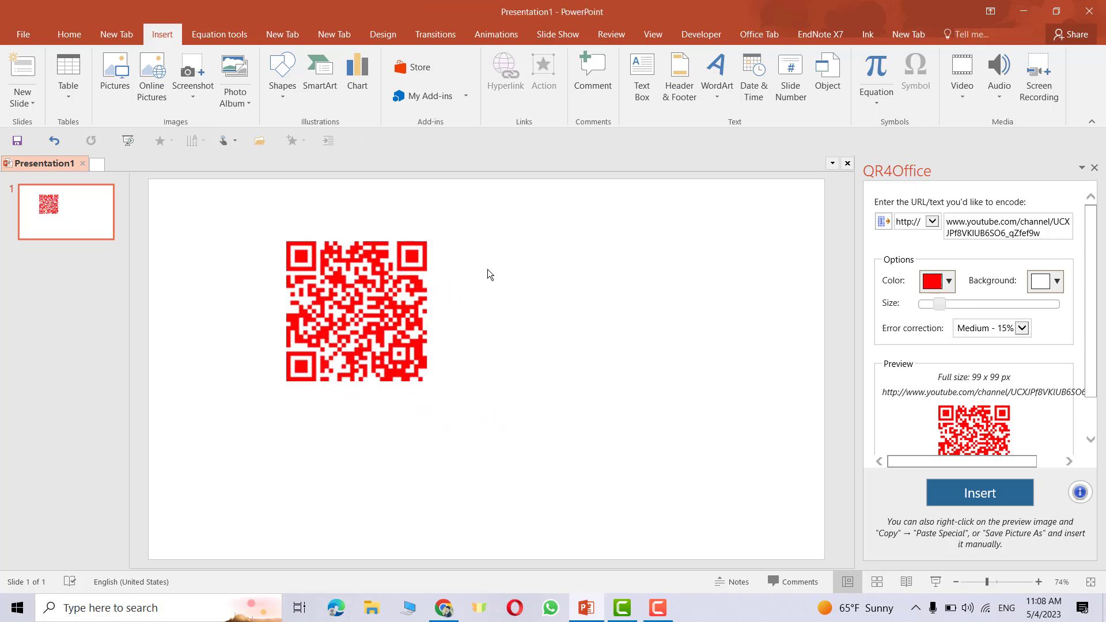
{"action": "left_click", "coordinate": [282, 68]}
{"action": "left_click", "coordinate": [327, 138]}
{"action": "left_click_drag", "start_coordinate": [284, 233], "coordinate": [438, 451]}
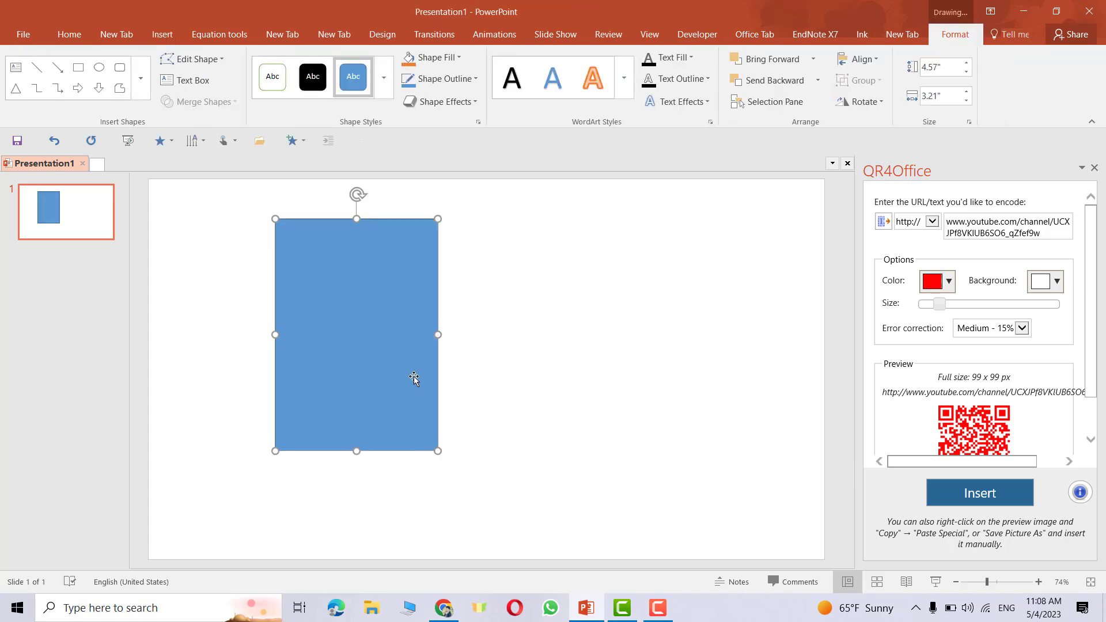
Give the rectangle no fill and a 4½ pt red outline, nudging it slightly lower.
{"action": "left_click", "coordinate": [435, 58]}
{"action": "left_click", "coordinate": [400, 185]}
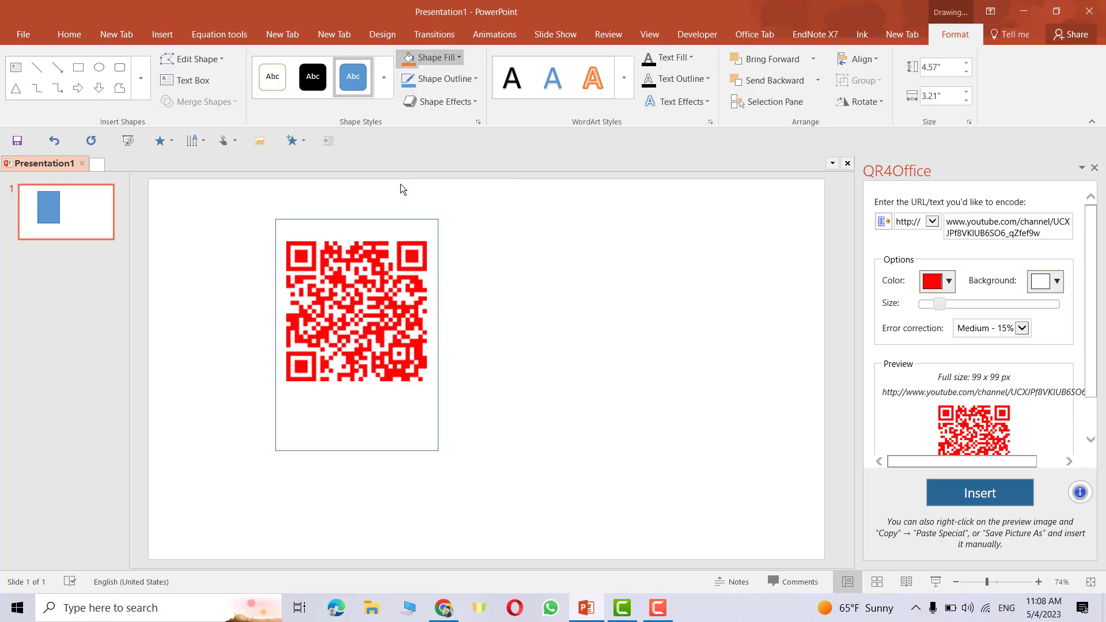
{"action": "left_click", "coordinate": [434, 82]}
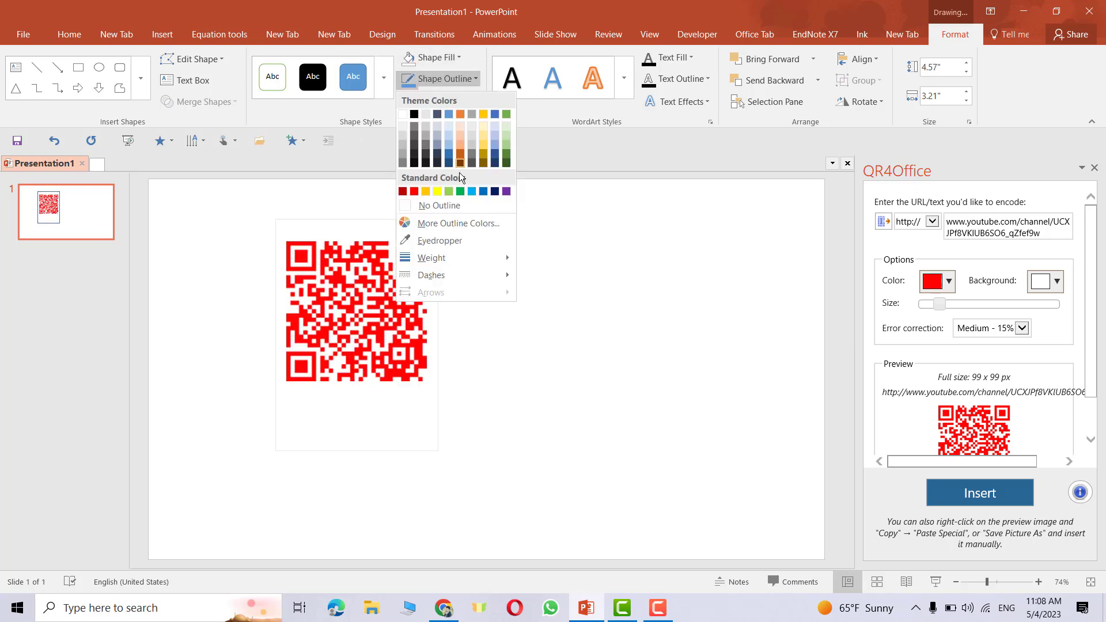
{"action": "mouse_move", "coordinate": [433, 259]}
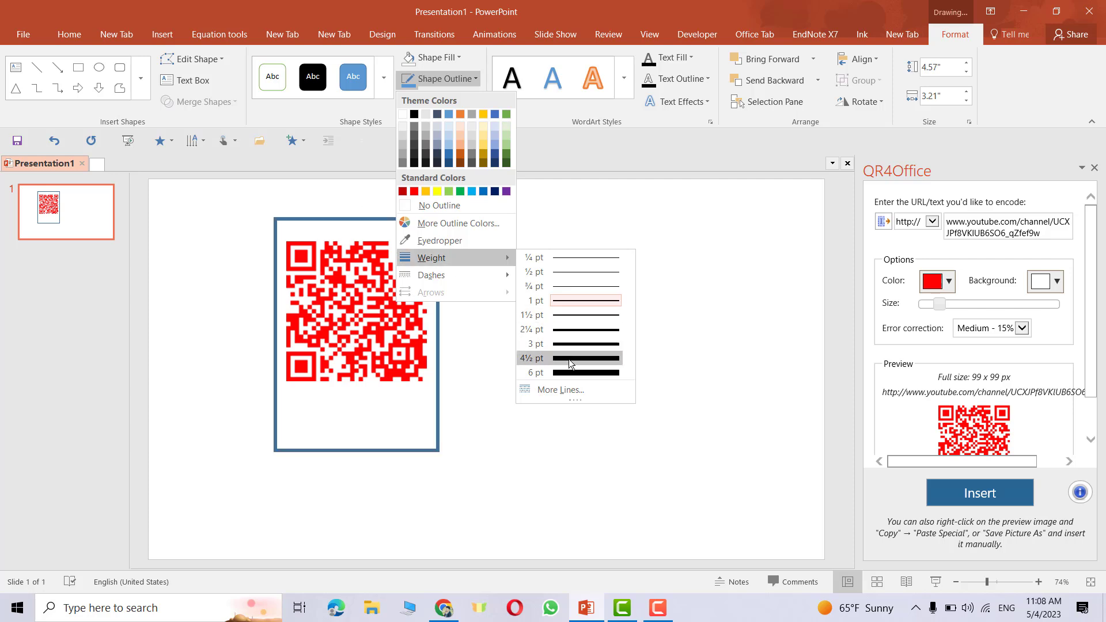
{"action": "left_click", "coordinate": [568, 358]}
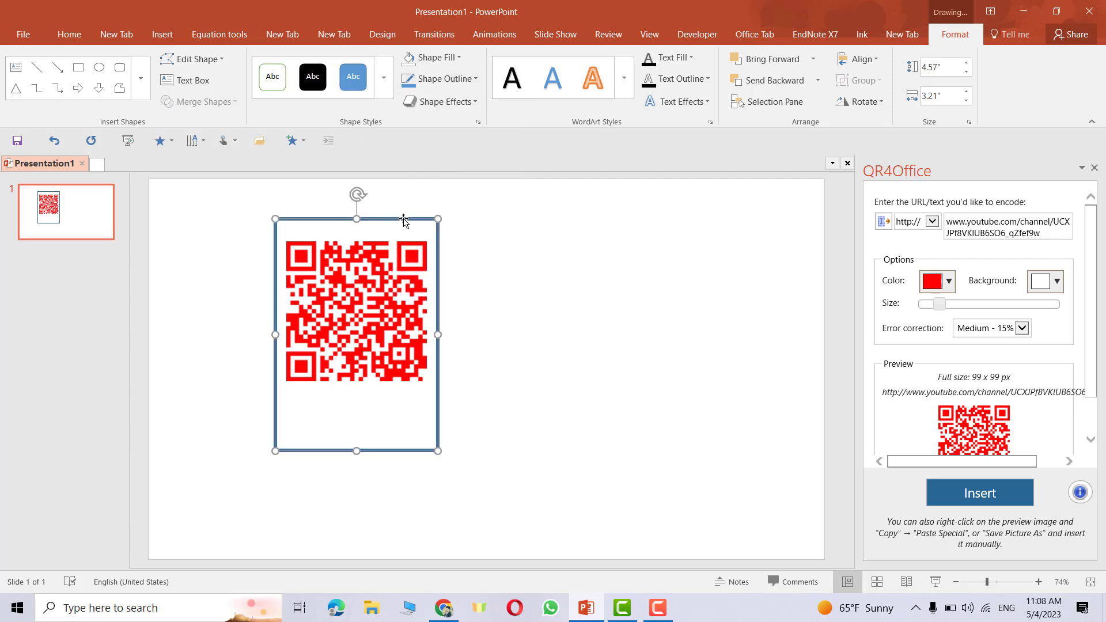
{"action": "left_click_drag", "start_coordinate": [405, 220], "coordinate": [404, 225]}
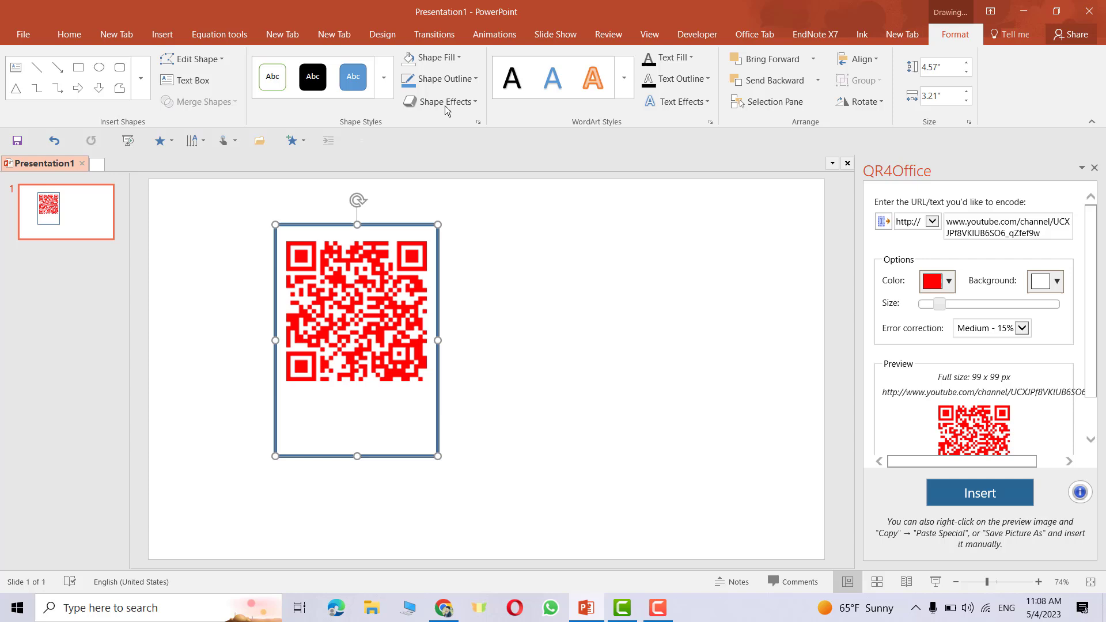
{"action": "left_click", "coordinate": [445, 79]}
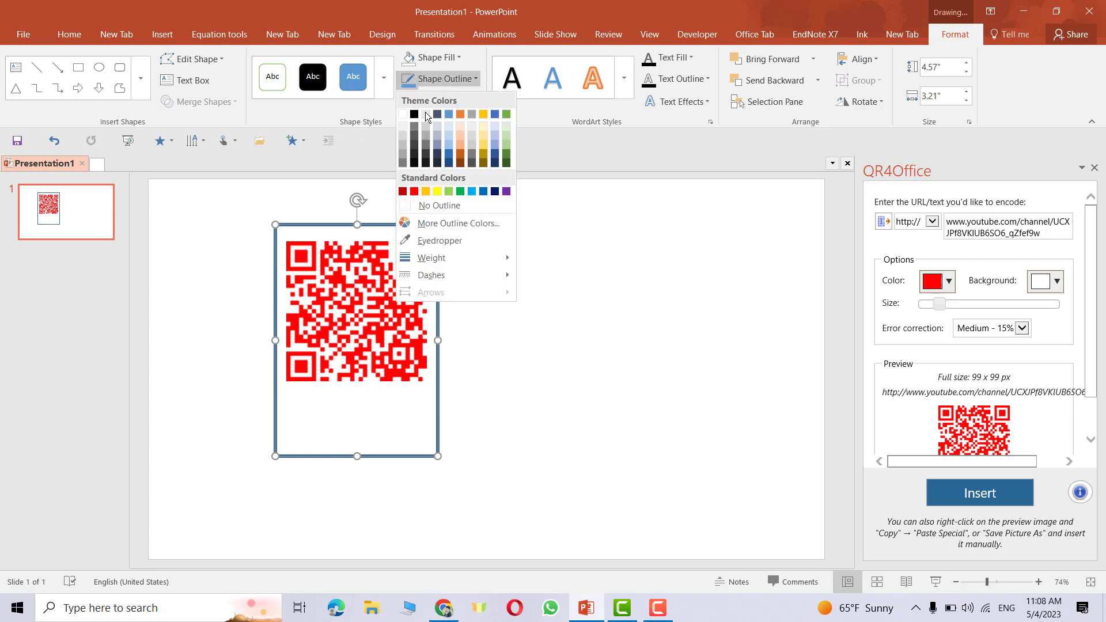
{"action": "left_click", "coordinate": [415, 192]}
{"action": "left_click", "coordinate": [530, 285]}
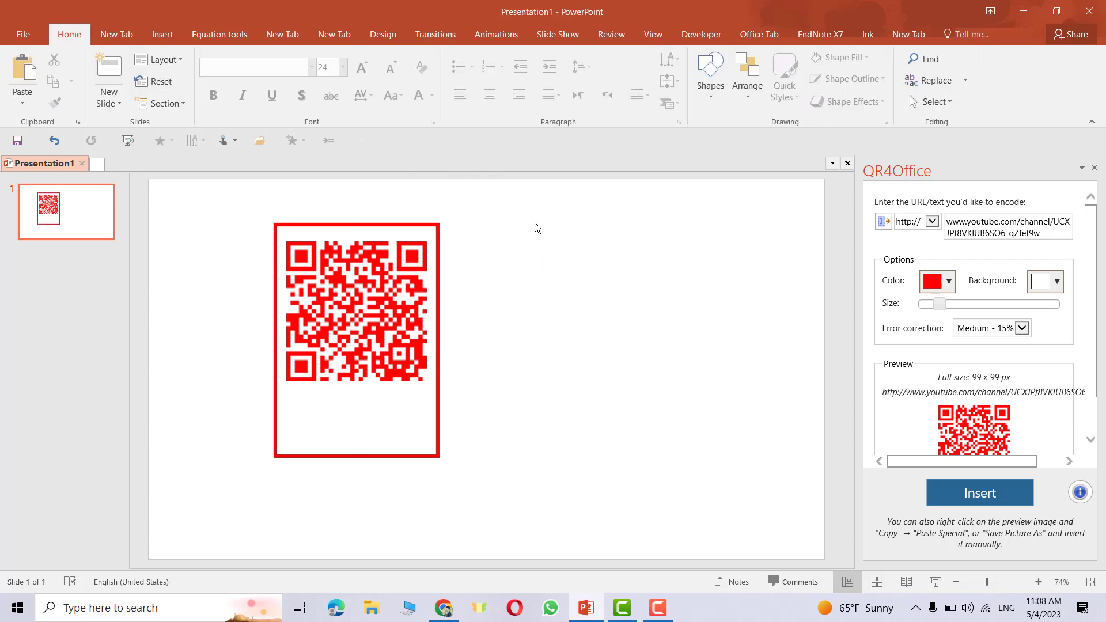
Draw a rectangle label bar below the QR code inside the frame.
{"action": "left_click", "coordinate": [116, 34]}
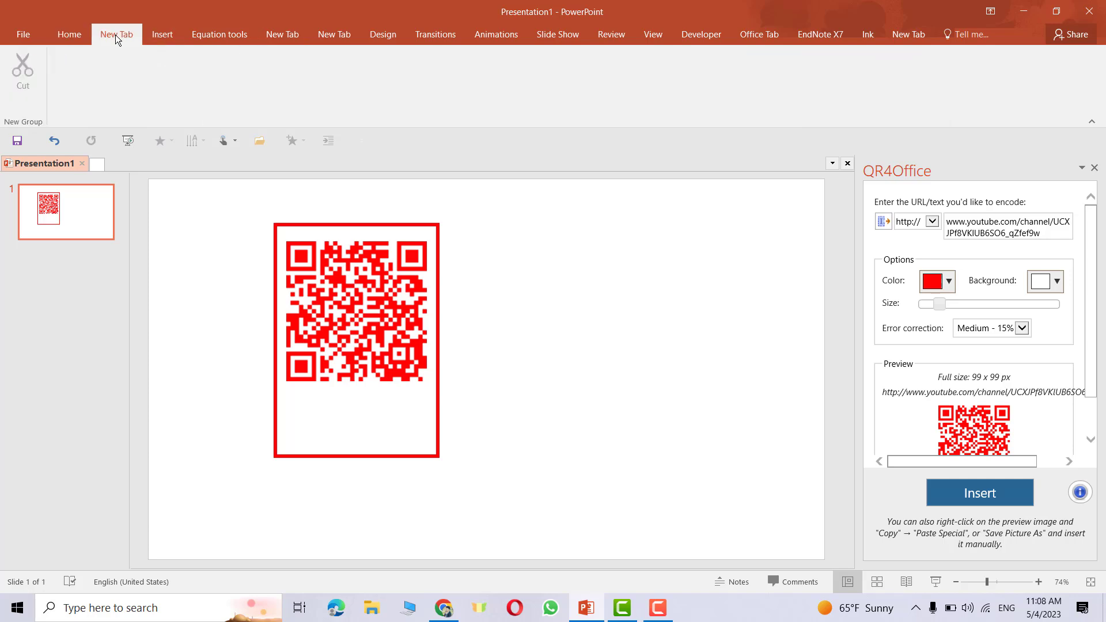
{"action": "left_click", "coordinate": [163, 35]}
{"action": "left_click", "coordinate": [282, 72]}
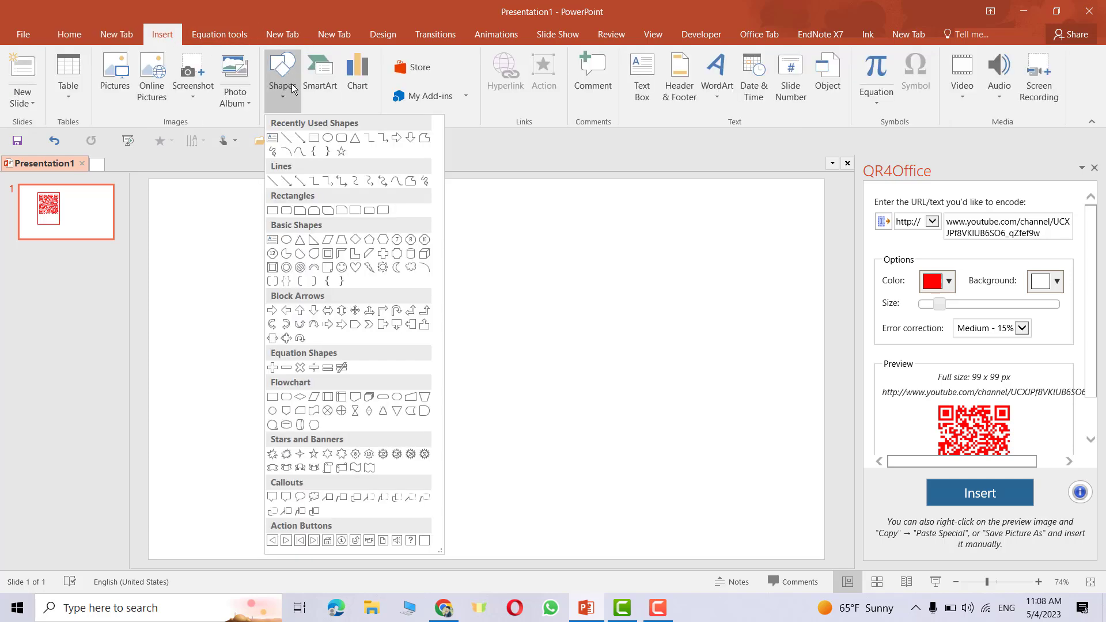
{"action": "left_click", "coordinate": [311, 139]}
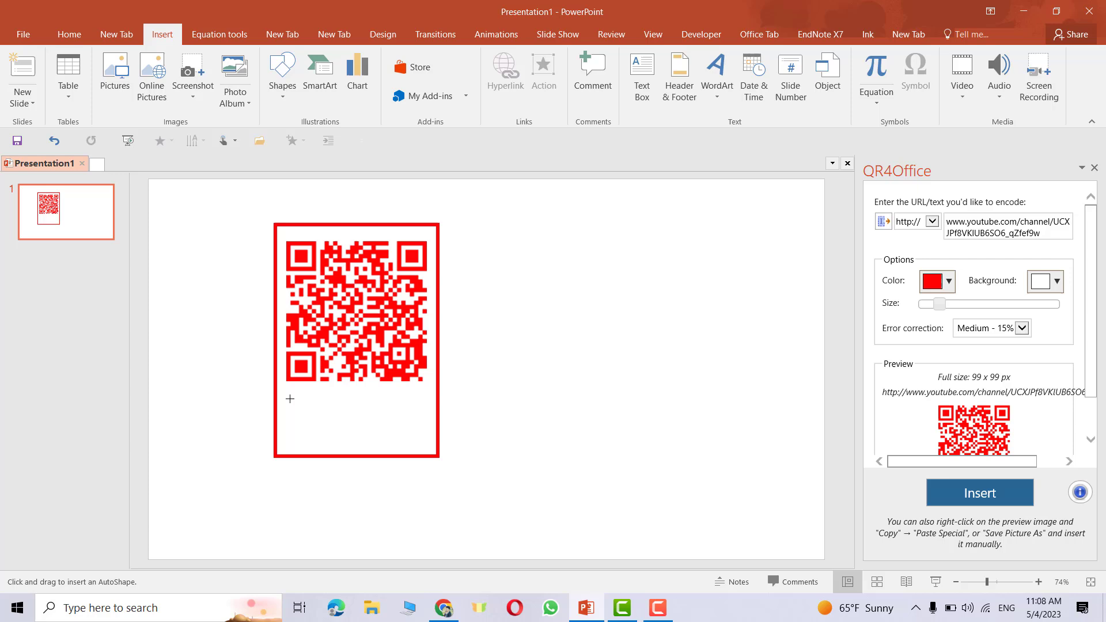
{"action": "left_click_drag", "start_coordinate": [290, 399], "coordinate": [427, 445]}
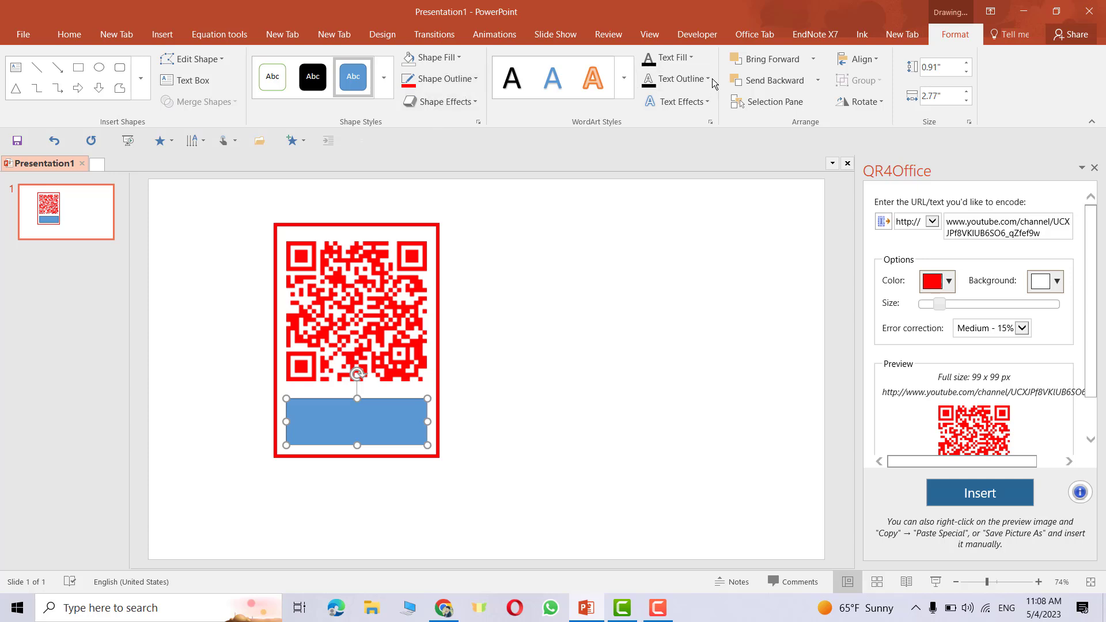
Type 'Scan Me' in the label bar and set its font size to 40.
{"action": "left_click", "coordinate": [16, 66]}
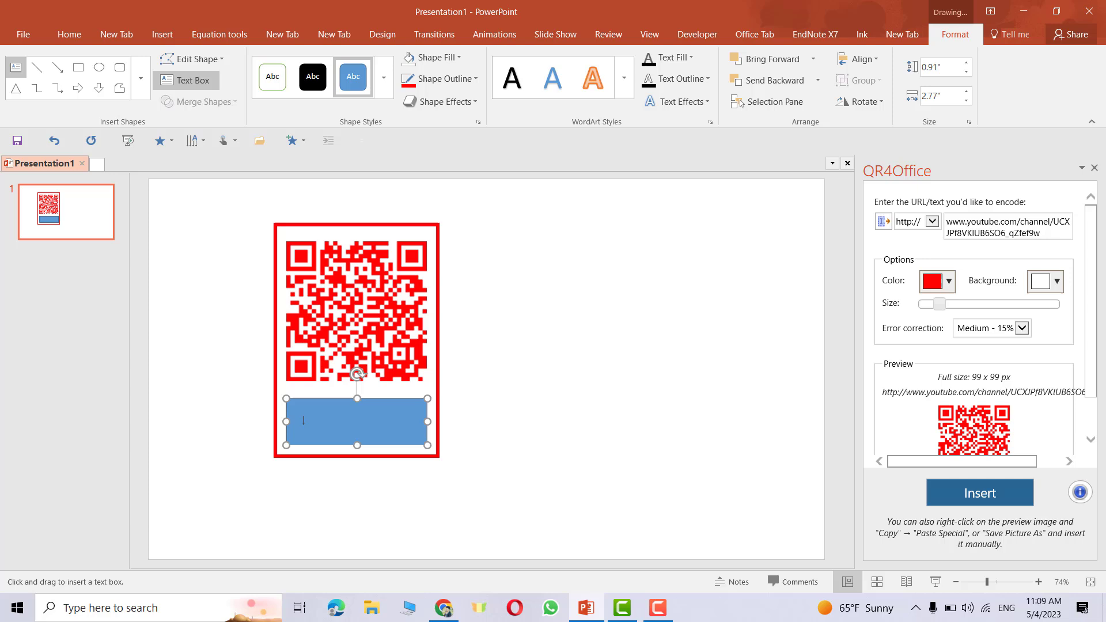
{"action": "key", "text": "Escape"}
{"action": "type", "text": "S"}
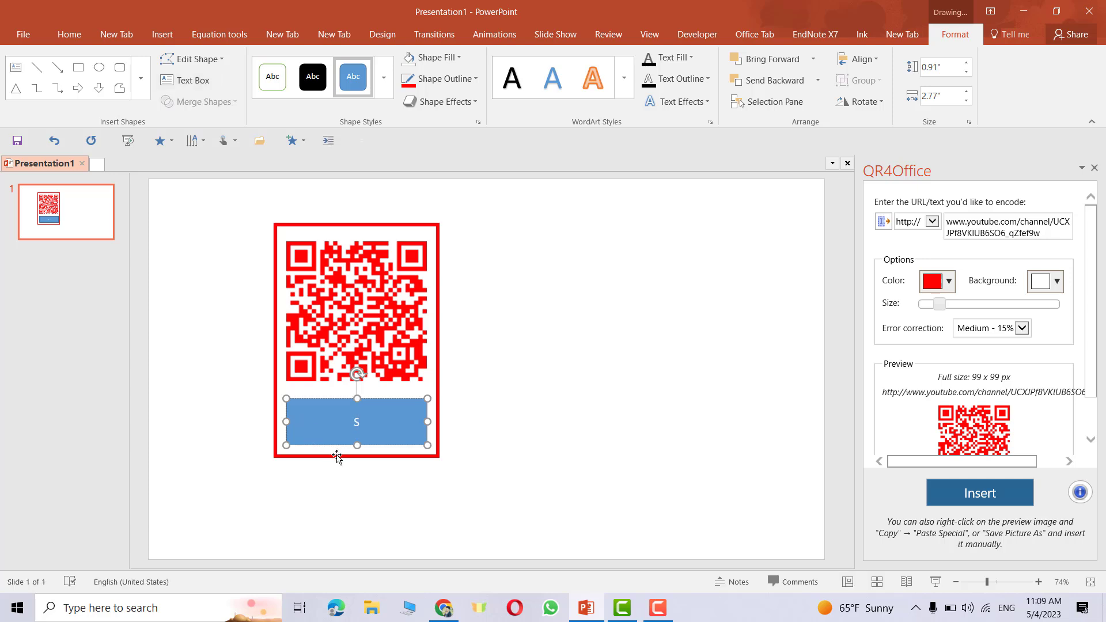
{"action": "type", "text": "can Me"}
{"action": "double_click", "coordinate": [370, 424]}
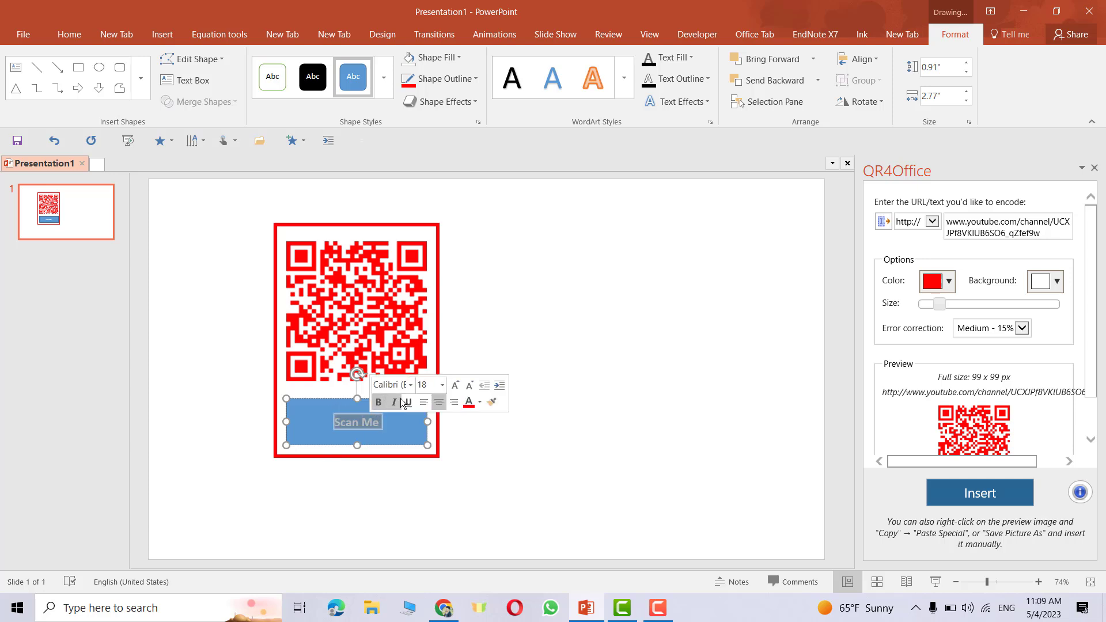
{"action": "left_click", "coordinate": [442, 385]}
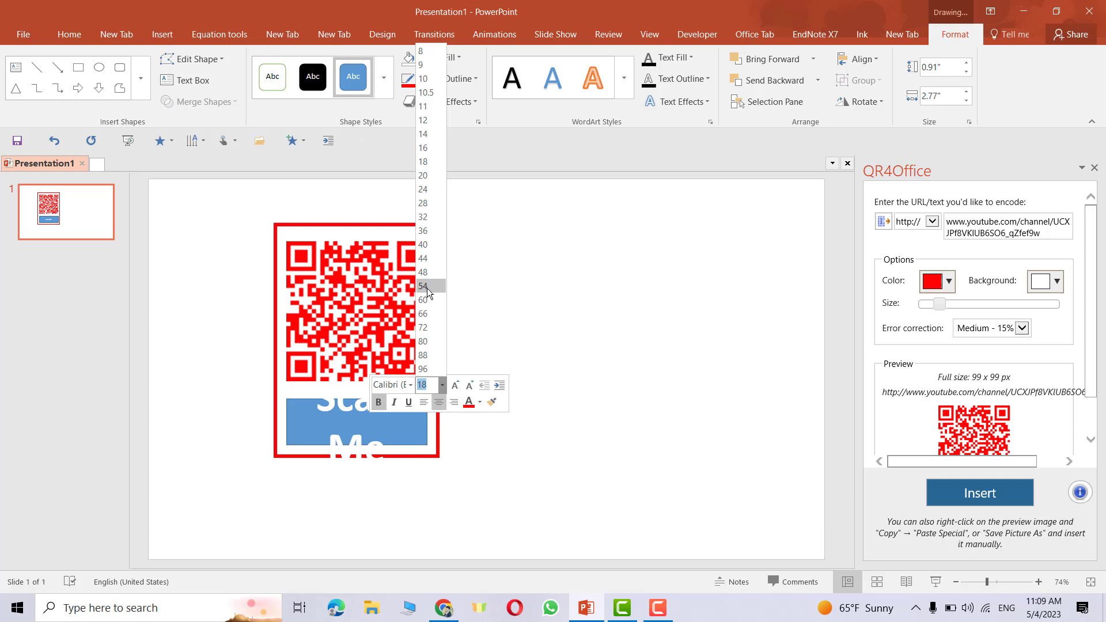
{"action": "left_click", "coordinate": [426, 244]}
{"action": "key", "text": "Escape"}
{"action": "key", "text": "Escape"}
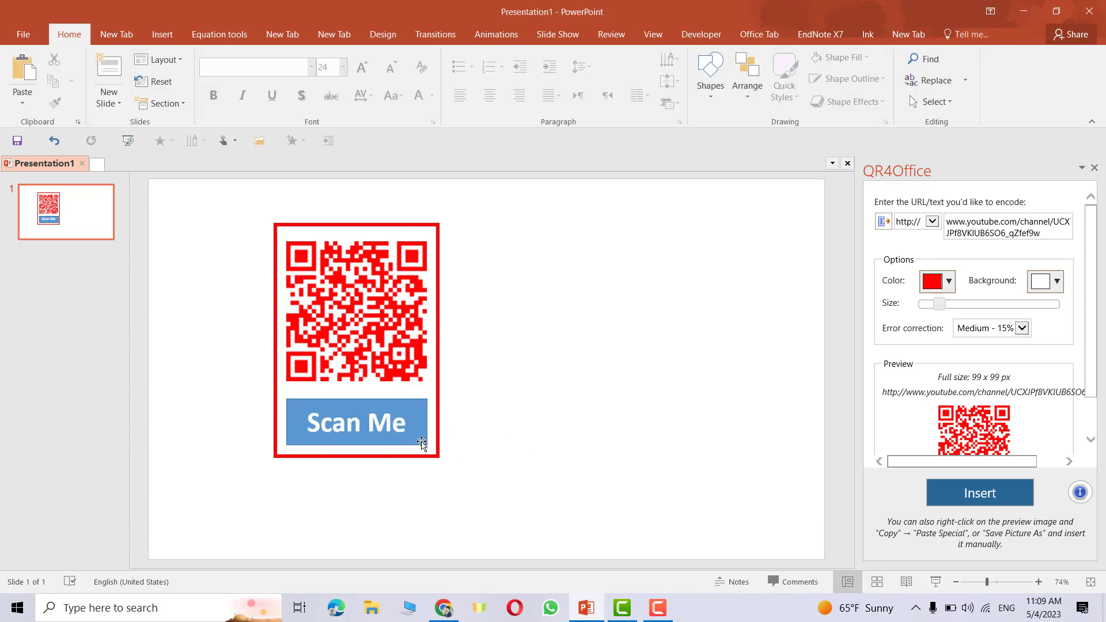
{"action": "left_click", "coordinate": [292, 404]}
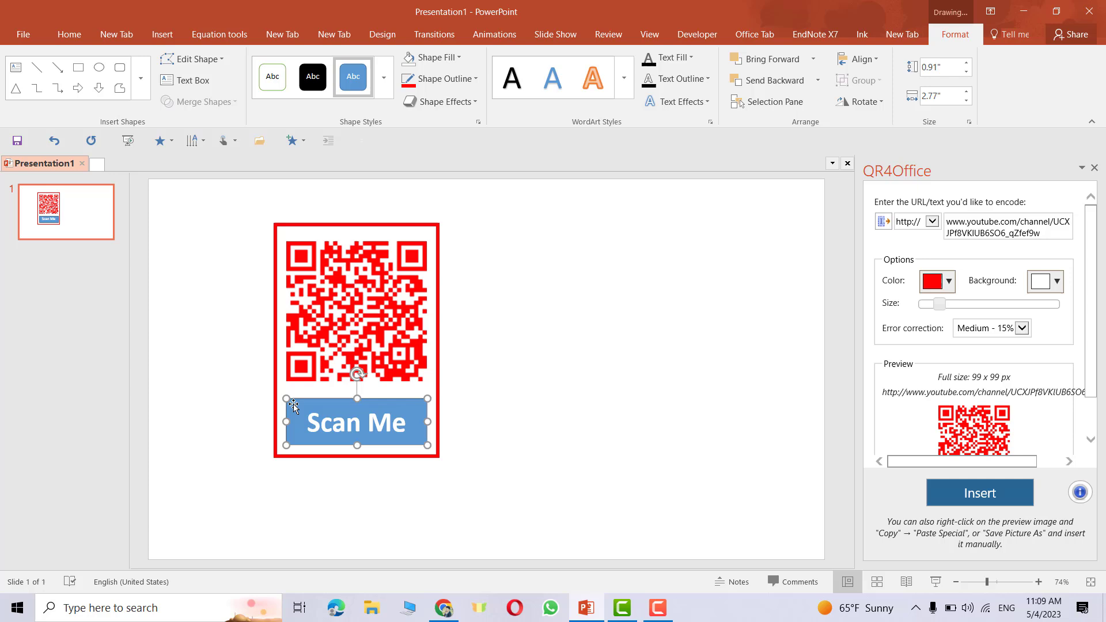
Fill the Scan Me box with grey and turn its text red.
{"action": "left_click", "coordinate": [431, 58]}
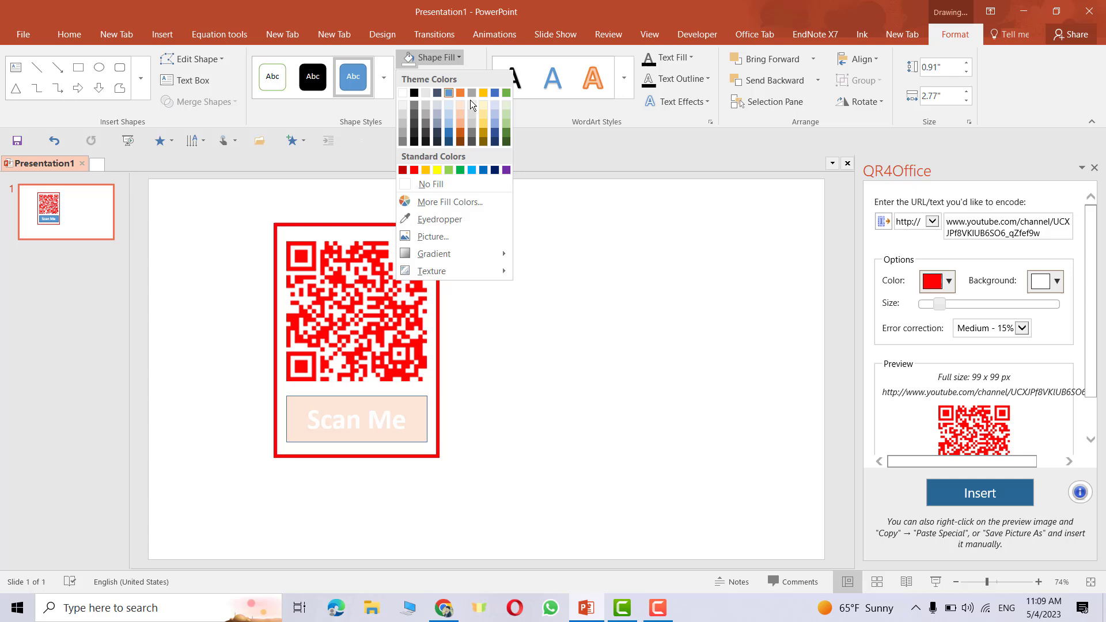
{"action": "left_click", "coordinate": [428, 103]}
{"action": "double_click", "coordinate": [344, 422]}
{"action": "left_click", "coordinate": [344, 423]}
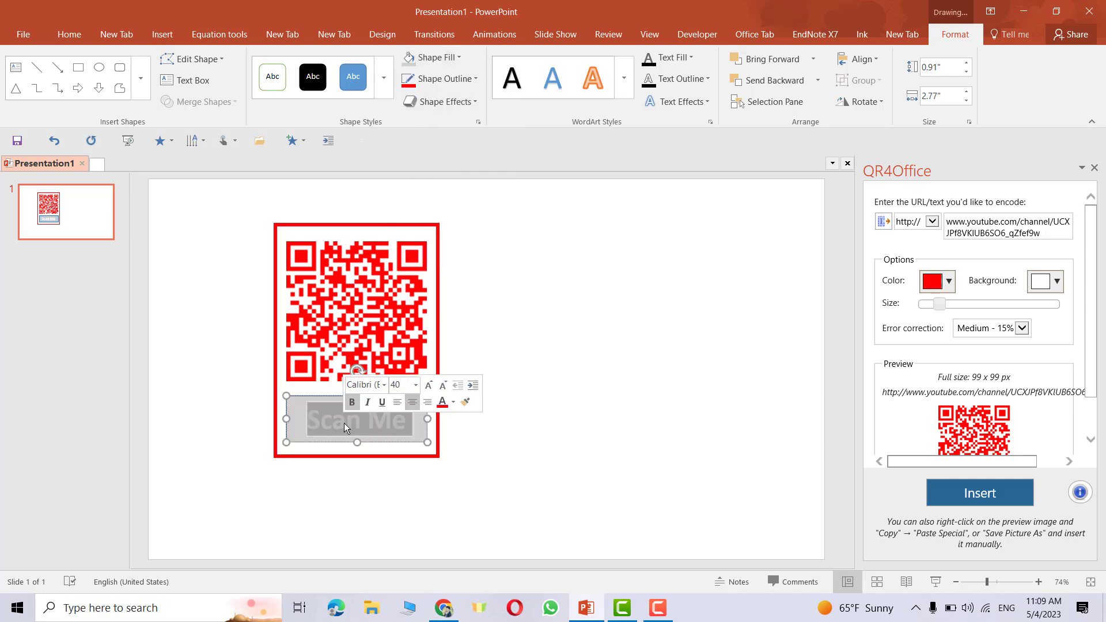
{"action": "left_click", "coordinate": [442, 403]}
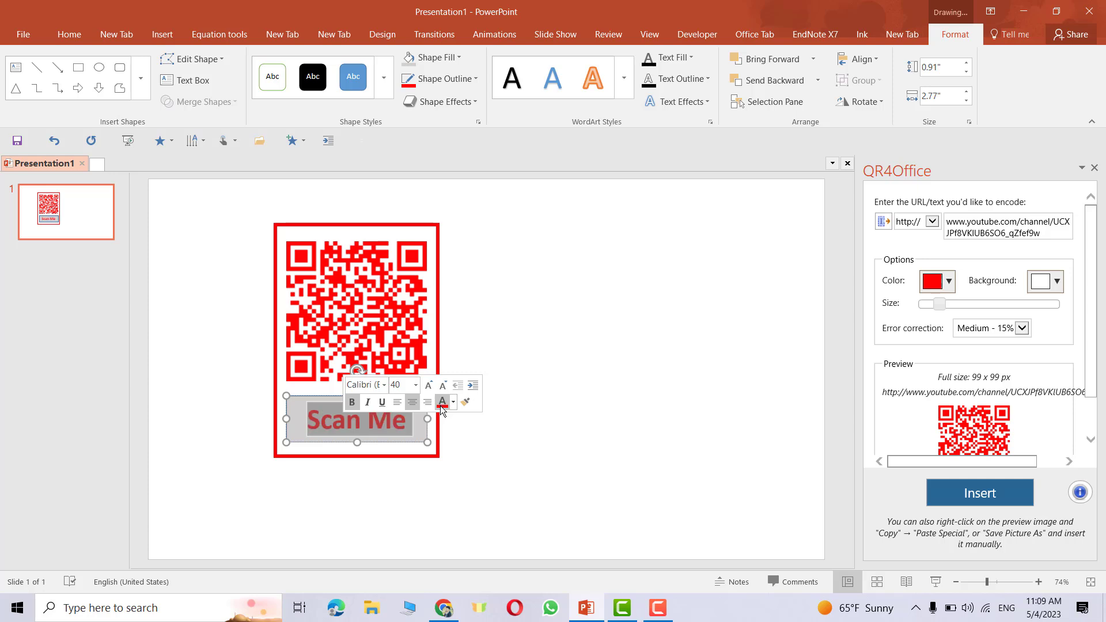
Reselect the Scan Me box and bring up its Shape Outline options.
{"action": "left_click", "coordinate": [482, 439]}
{"action": "left_click", "coordinate": [368, 420]}
{"action": "left_click", "coordinate": [529, 420]}
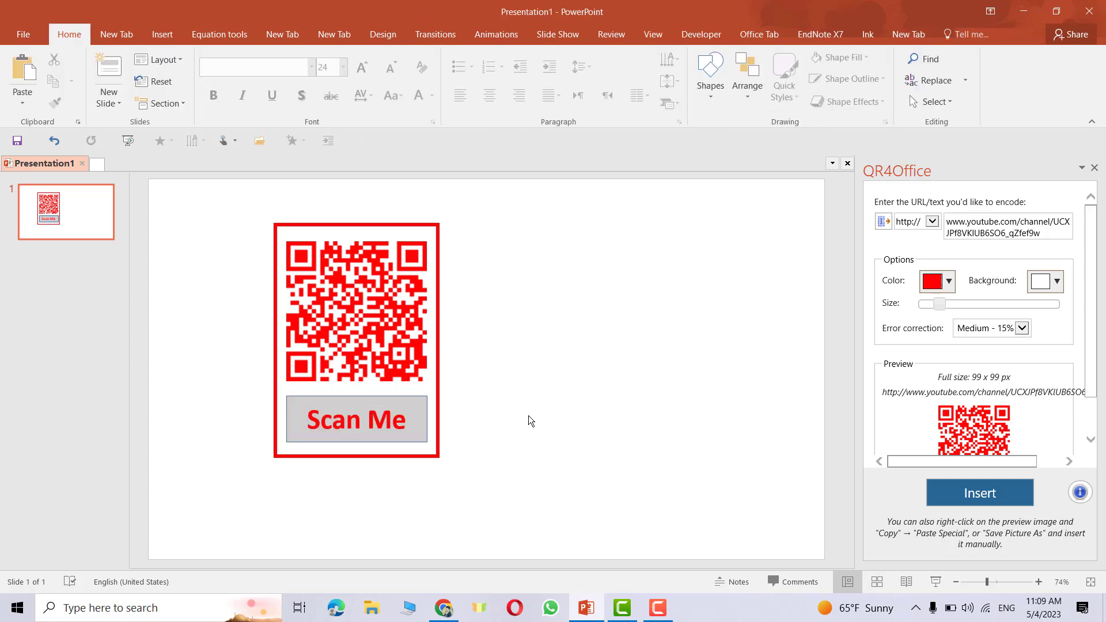
{"action": "left_click", "coordinate": [419, 309]}
{"action": "left_click", "coordinate": [533, 410]}
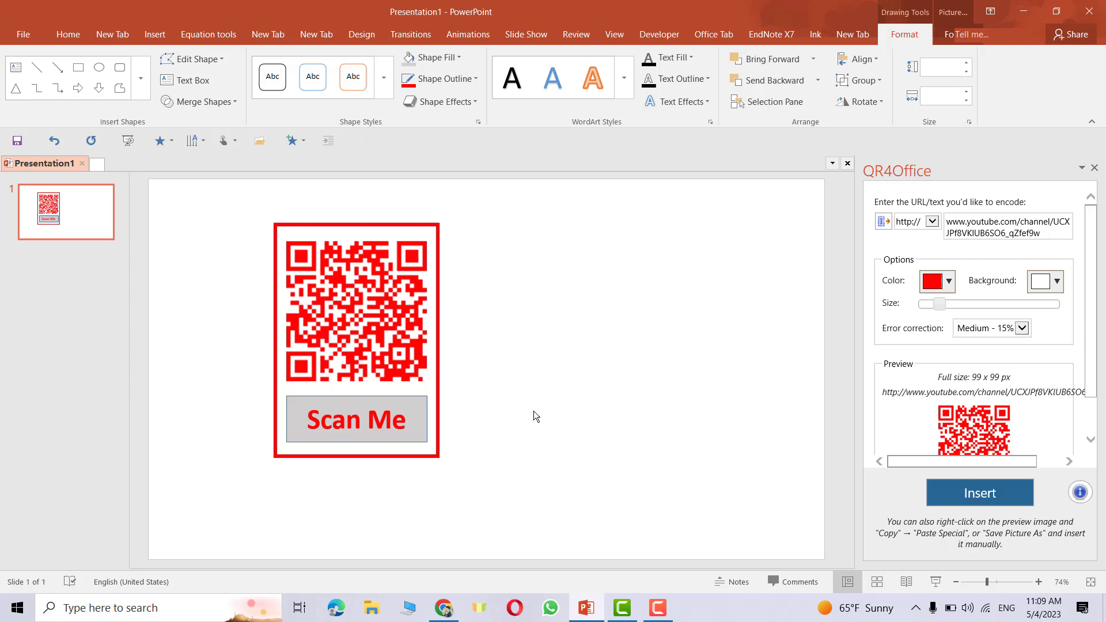
{"action": "left_click", "coordinate": [407, 393]}
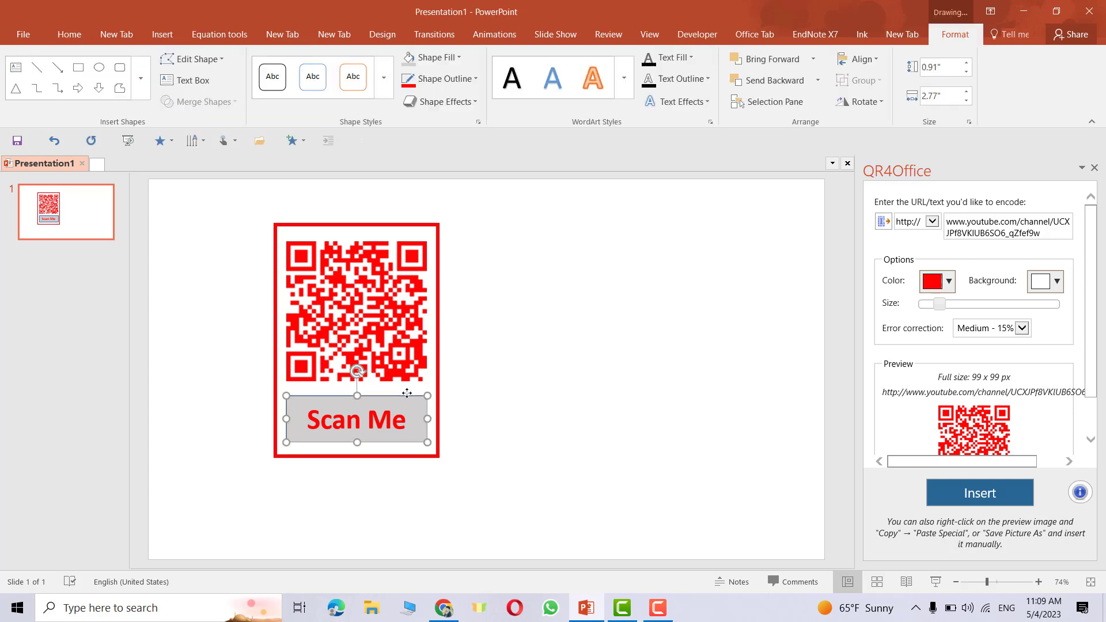
{"action": "left_click", "coordinate": [438, 77]}
Give the Scan Me box a 3 pt outline.
{"action": "mouse_move", "coordinate": [417, 259]}
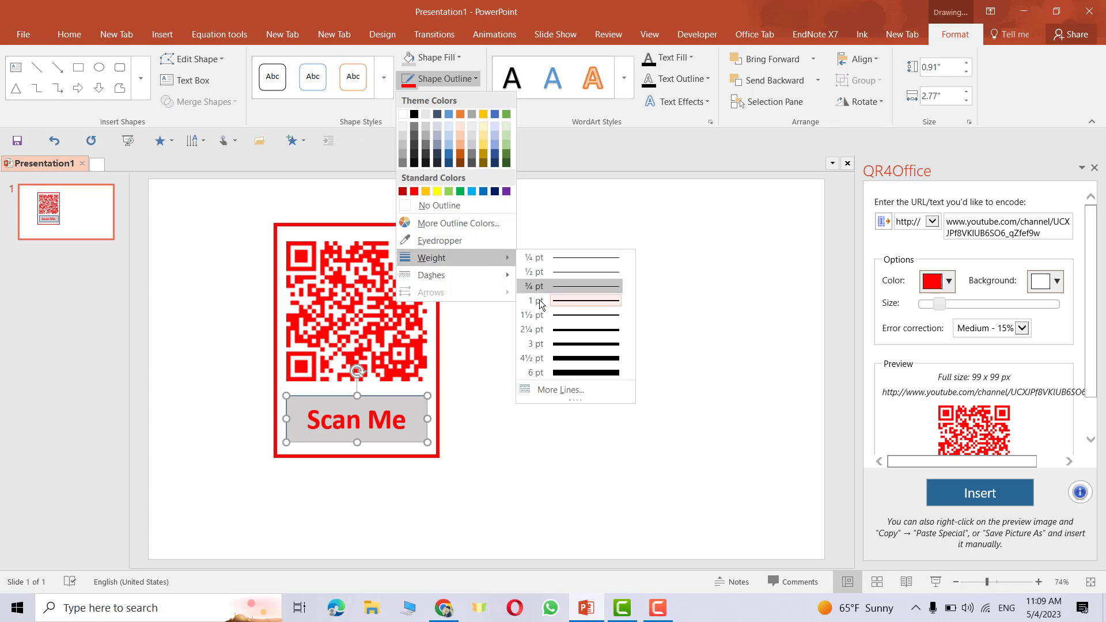
{"action": "left_click", "coordinate": [564, 345]}
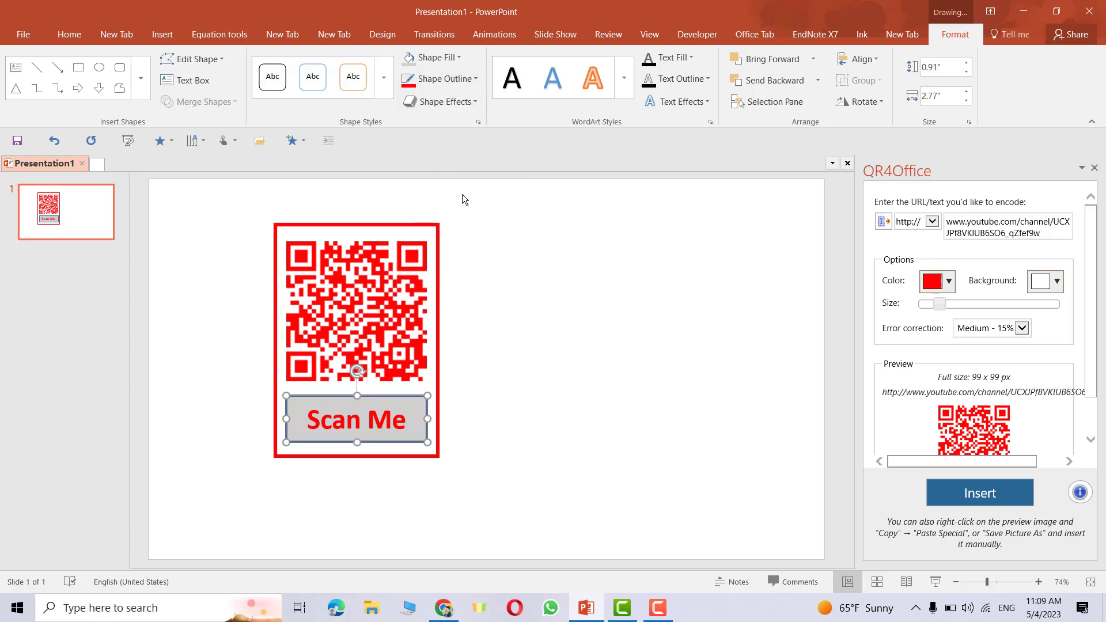
{"action": "left_click", "coordinate": [528, 264]}
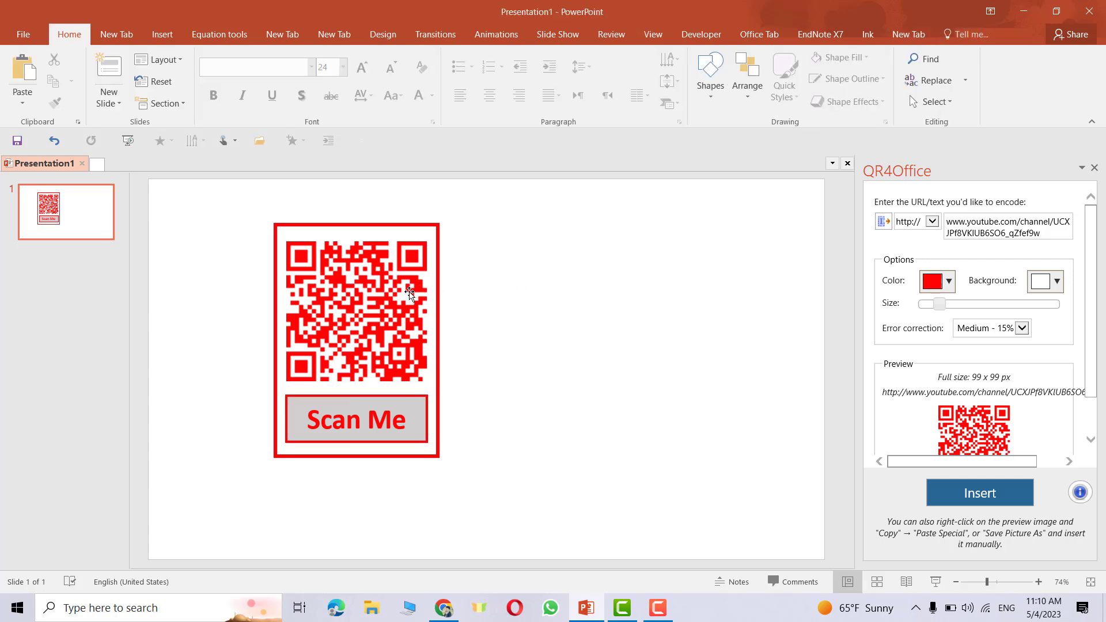
Group the red QR code, Scan Me box and red frame with Ctrl+G, then nudge the group.
{"action": "left_click", "coordinate": [409, 292]}
{"action": "left_click", "coordinate": [419, 399], "text": "shift"}
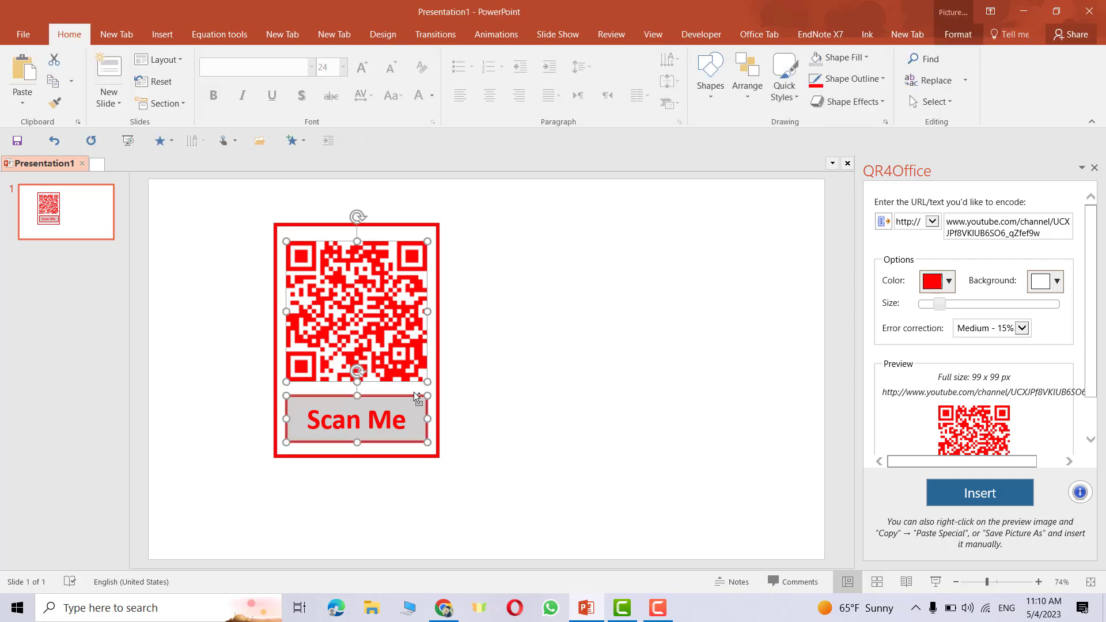
{"action": "left_click", "coordinate": [438, 342], "text": "shift"}
{"action": "key", "text": "ctrl+g"}
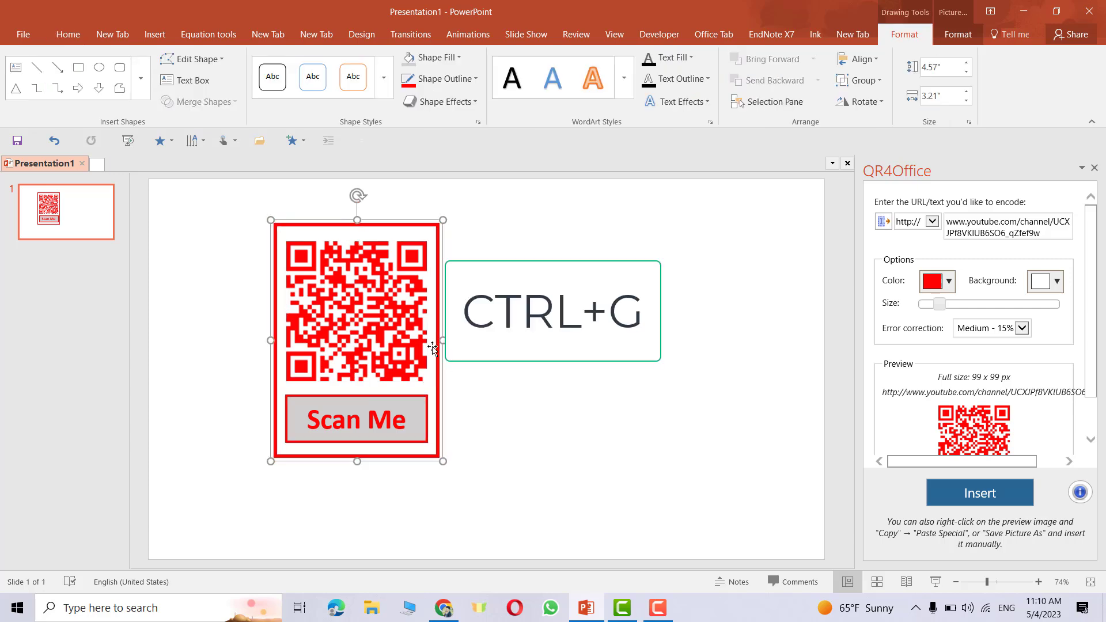
{"action": "mouse_move", "coordinate": [425, 348]}
{"action": "left_mouse_down"}
{"action": "mouse_move", "coordinate": [442, 359]}
{"action": "mouse_move", "coordinate": [417, 358]}
{"action": "left_mouse_up"}
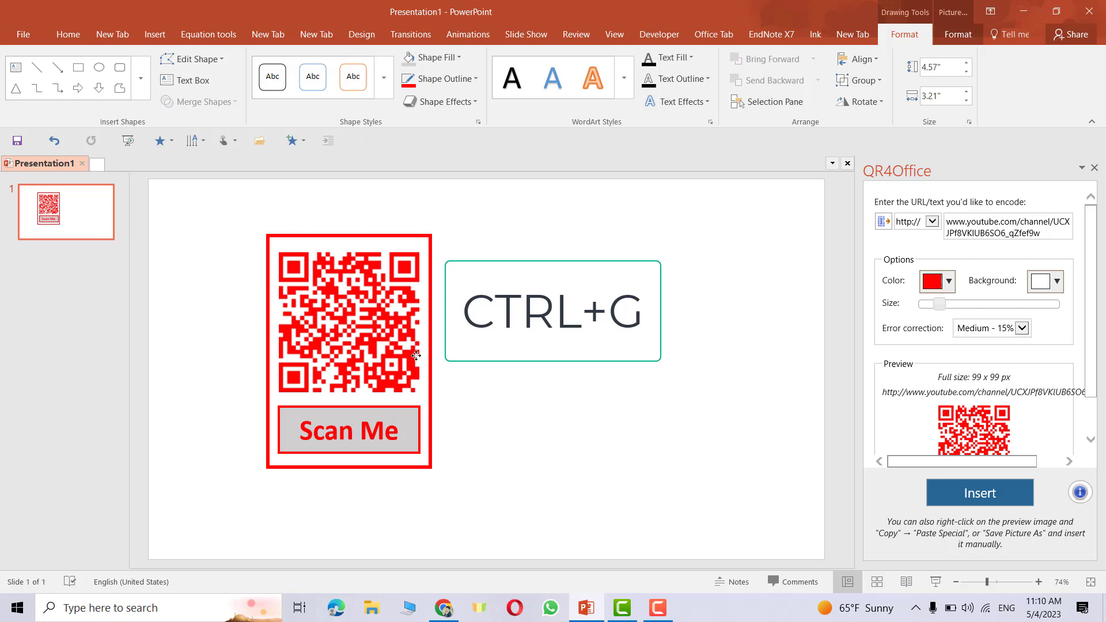
{"action": "left_click", "coordinate": [527, 370]}
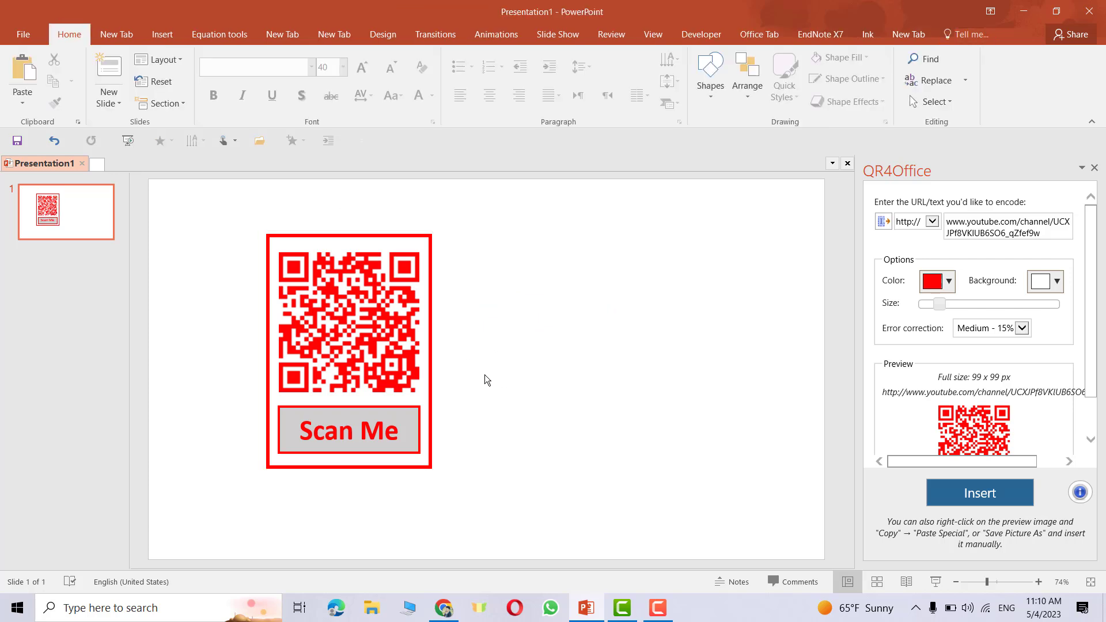
Open the 'How to plot Log graph in excel' video in Chrome and copy its URL.
{"action": "left_click", "coordinate": [444, 608]}
{"action": "scroll", "coordinate": [642, 339], "scroll_direction": "down", "scroll_amount": 4}
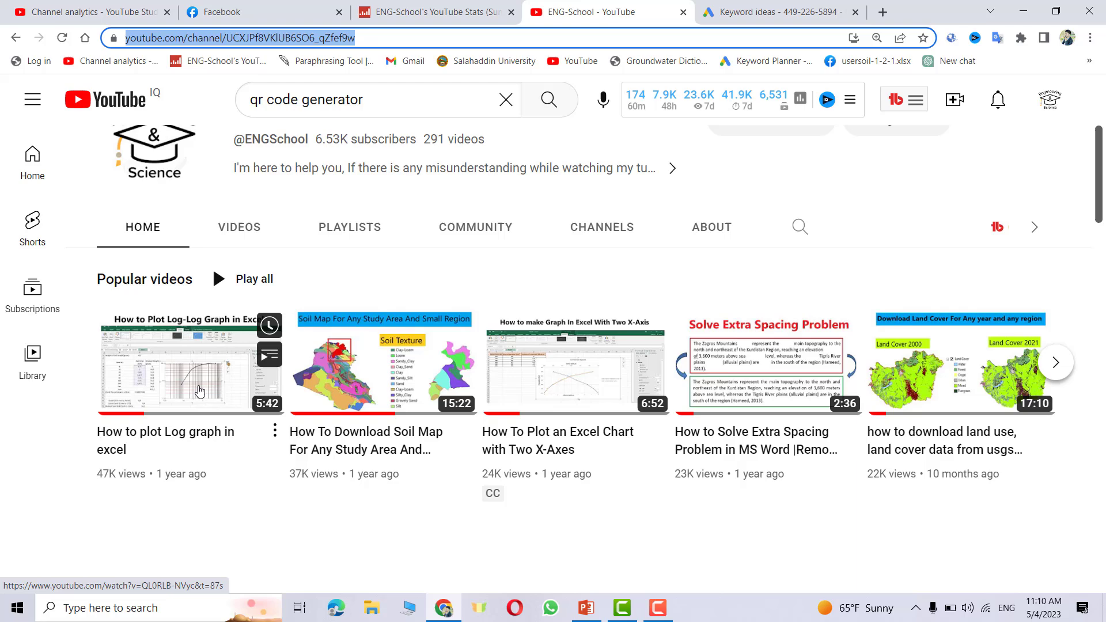
{"action": "left_click", "coordinate": [200, 392]}
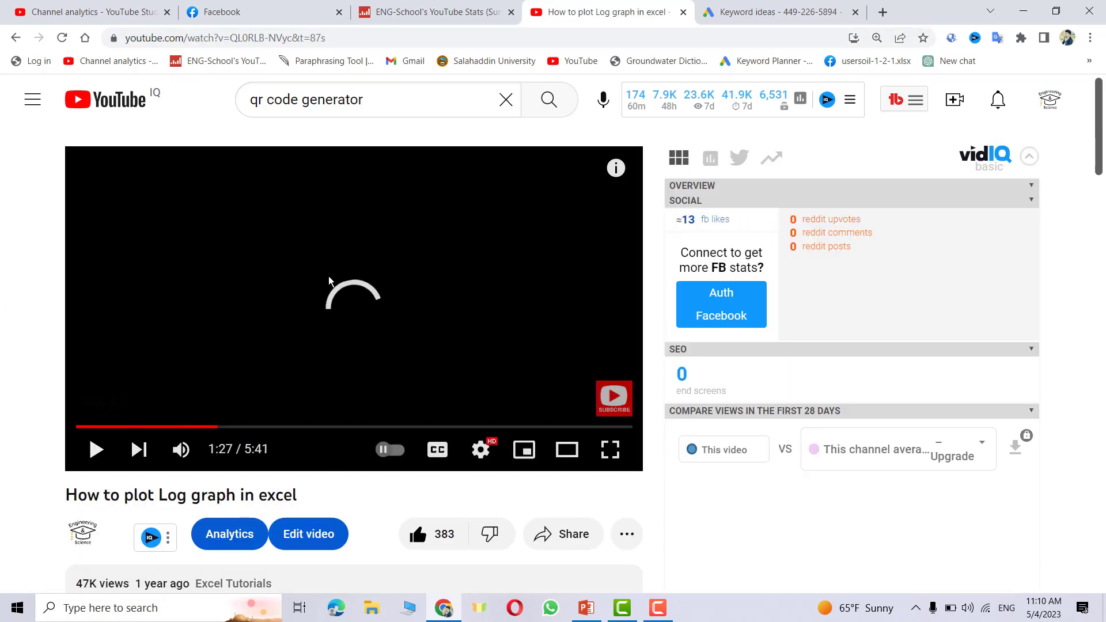
{"action": "left_click", "coordinate": [287, 38]}
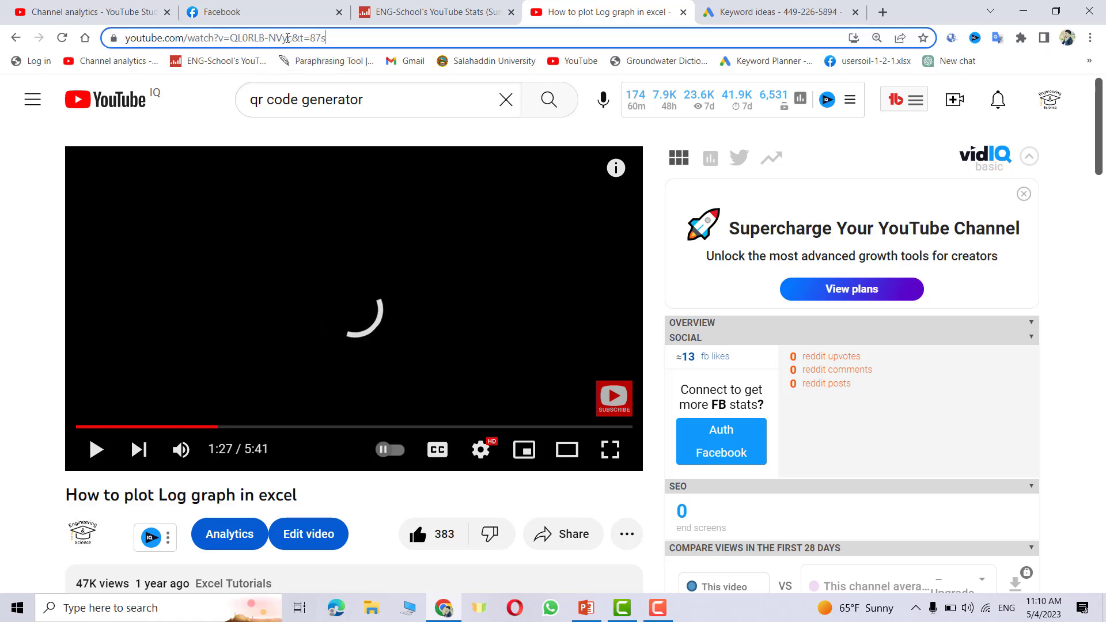
{"action": "left_click_drag", "start_coordinate": [326, 38], "coordinate": [123, 38]}
{"action": "key", "text": "ctrl+c"}
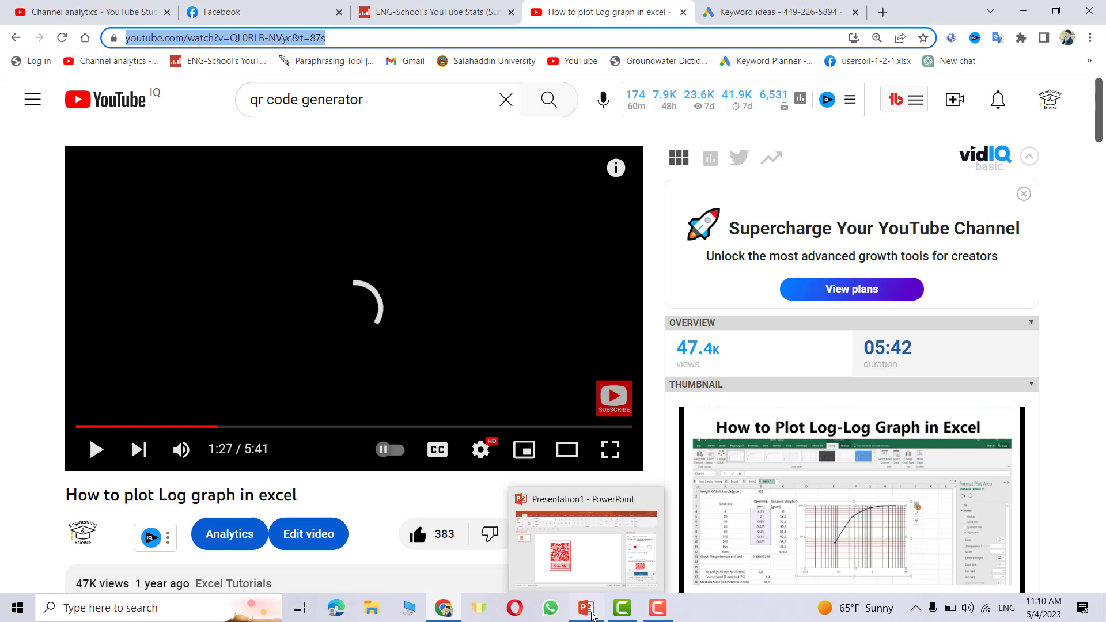
{"action": "left_click", "coordinate": [593, 616]}
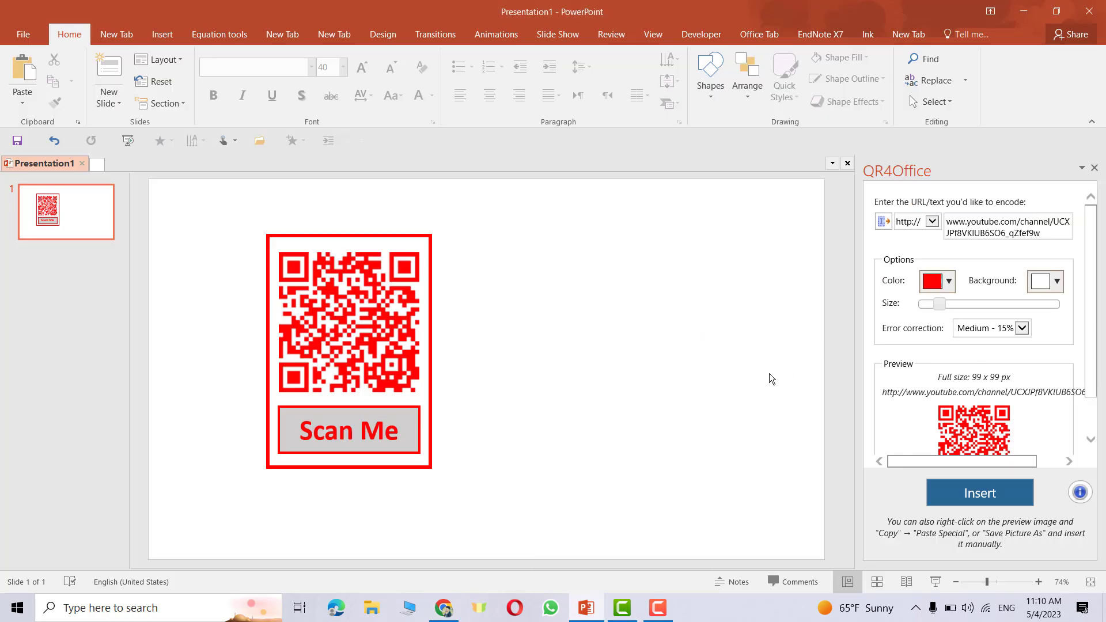
Replace the QR4Office address with the video URL and insert a blue QR code.
{"action": "left_click_drag", "start_coordinate": [1046, 227], "coordinate": [945, 223]}
{"action": "key", "text": "ctrl+v"}
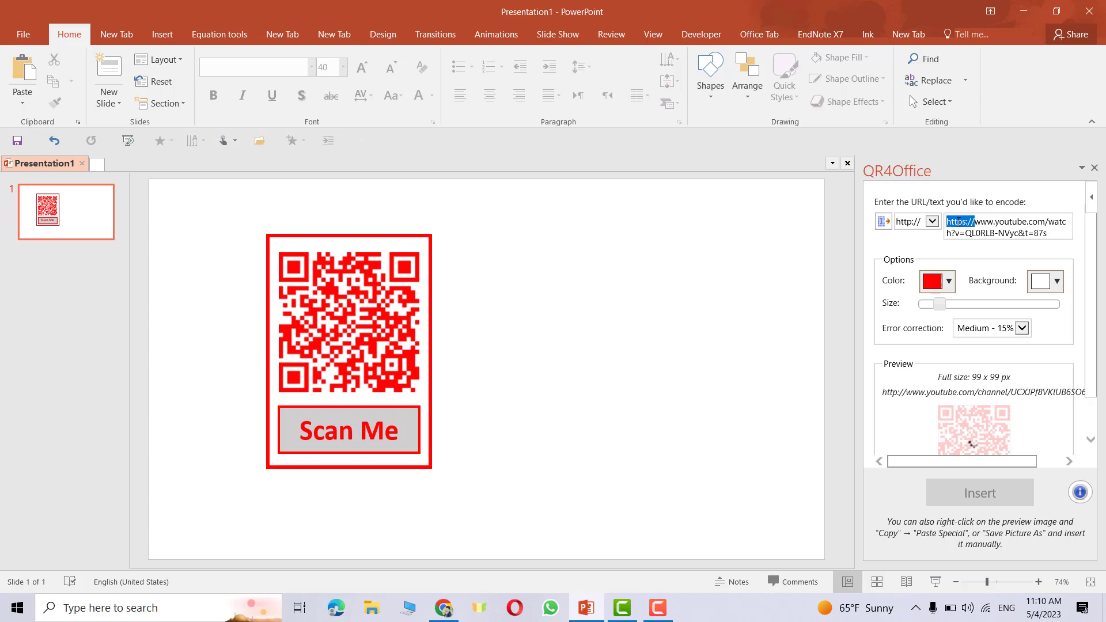
{"action": "key", "text": "BackSpace"}
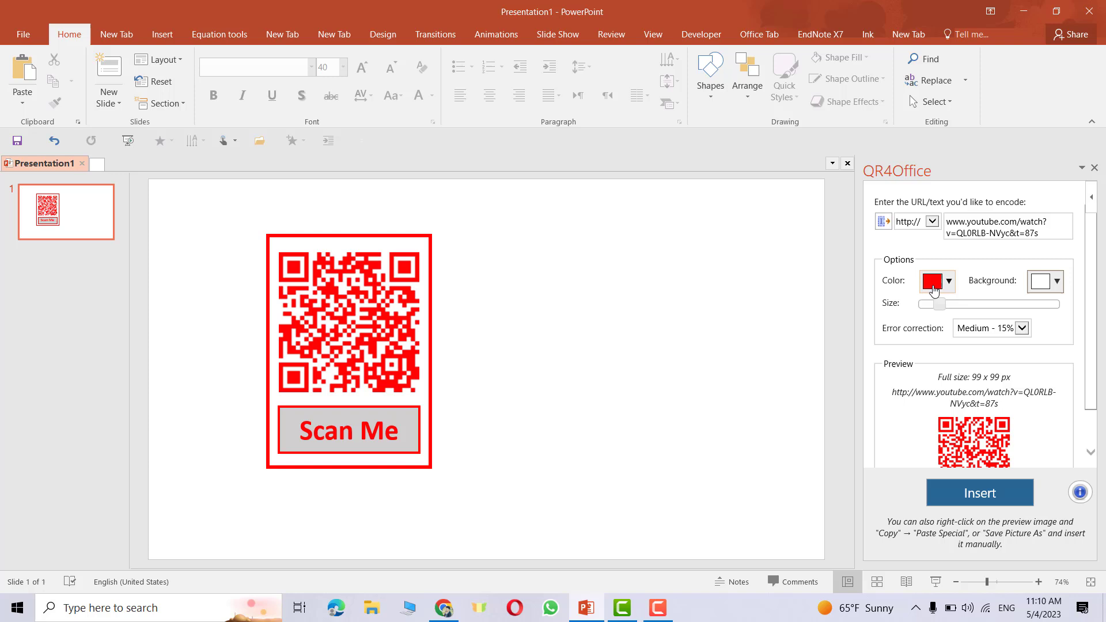
{"action": "left_click", "coordinate": [932, 283]}
{"action": "left_click", "coordinate": [967, 214]}
{"action": "left_click", "coordinate": [985, 493]}
Resize the blue QR code to match the red one and align it with the red card.
{"action": "left_click", "coordinate": [502, 371]}
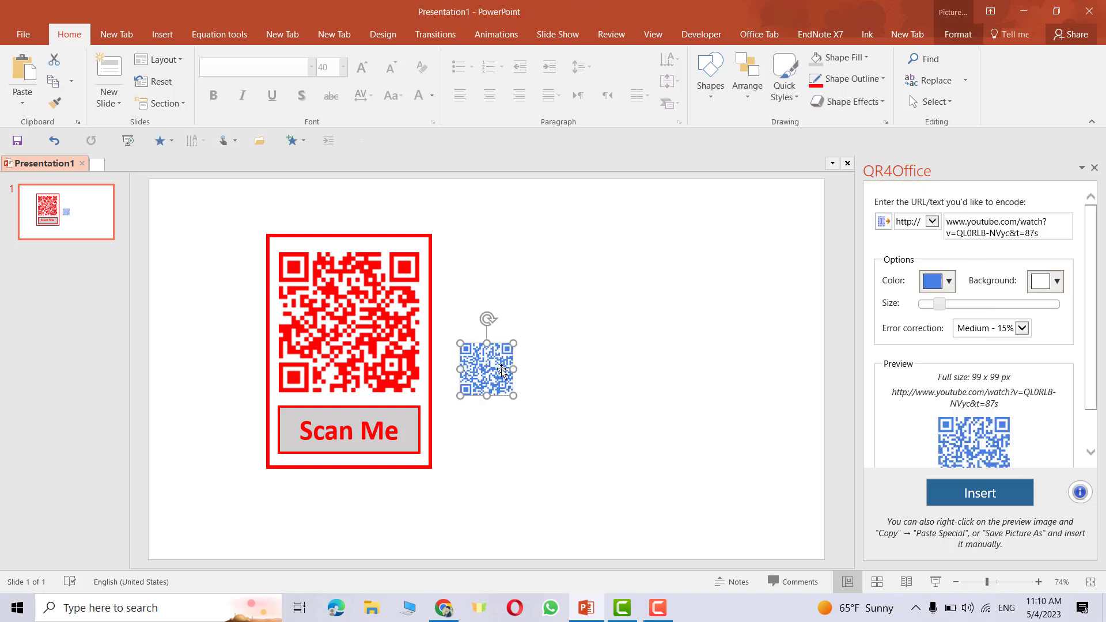
{"action": "left_click_drag", "start_coordinate": [513, 395], "coordinate": [631, 478]}
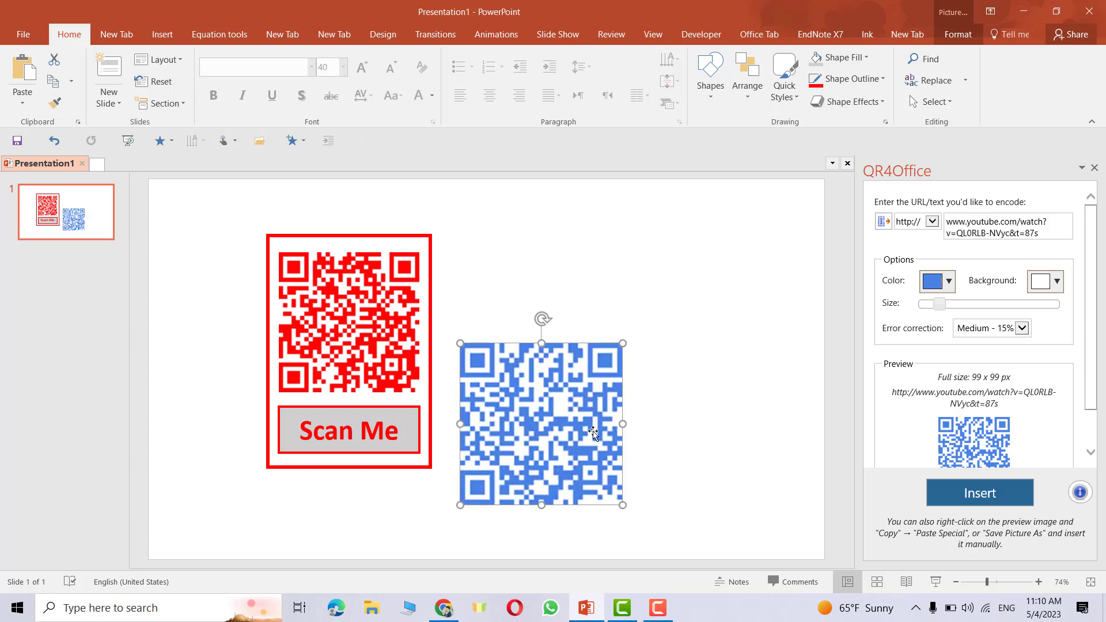
{"action": "left_click_drag", "start_coordinate": [575, 369], "coordinate": [579, 293]}
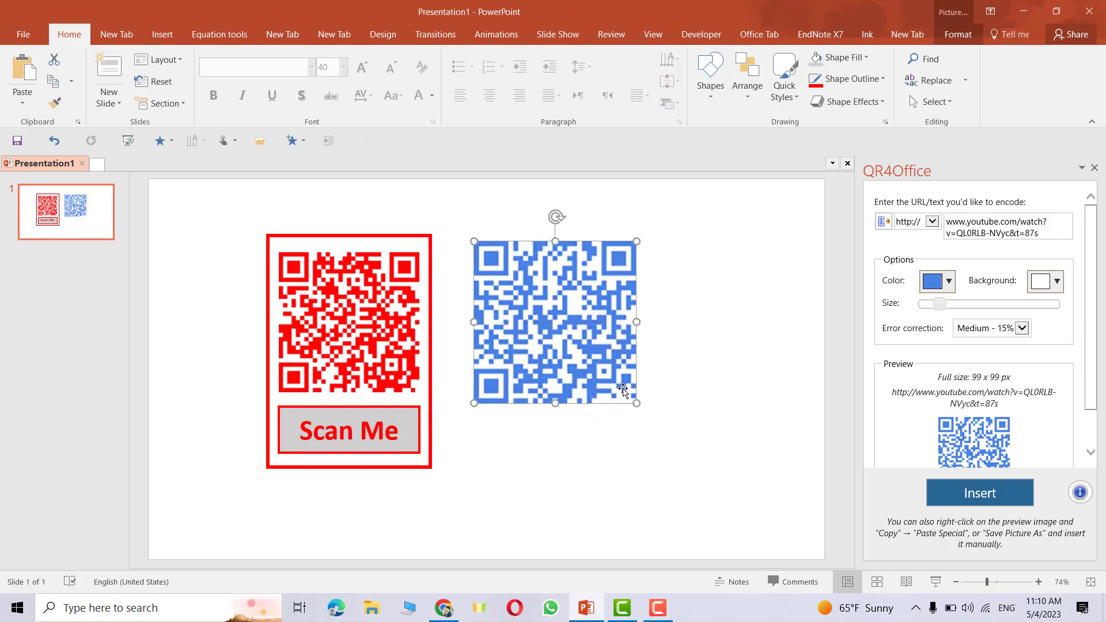
{"action": "left_click_drag", "start_coordinate": [637, 404], "coordinate": [593, 360]}
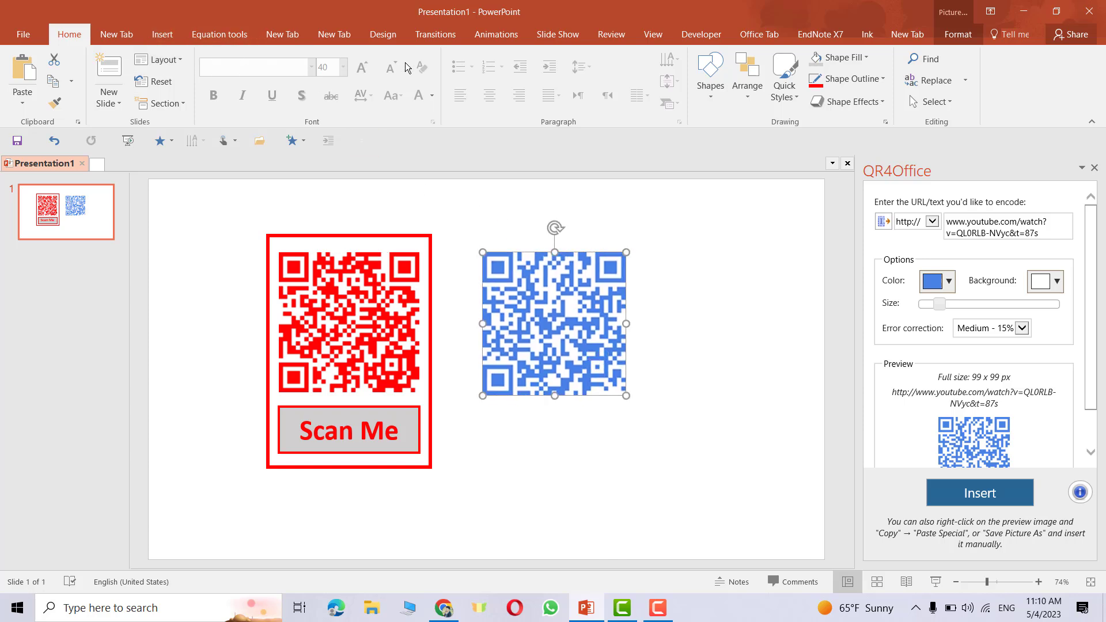
Draw a rectangle around the blue QR code.
{"action": "left_click", "coordinate": [711, 75]}
{"action": "left_click", "coordinate": [742, 135]}
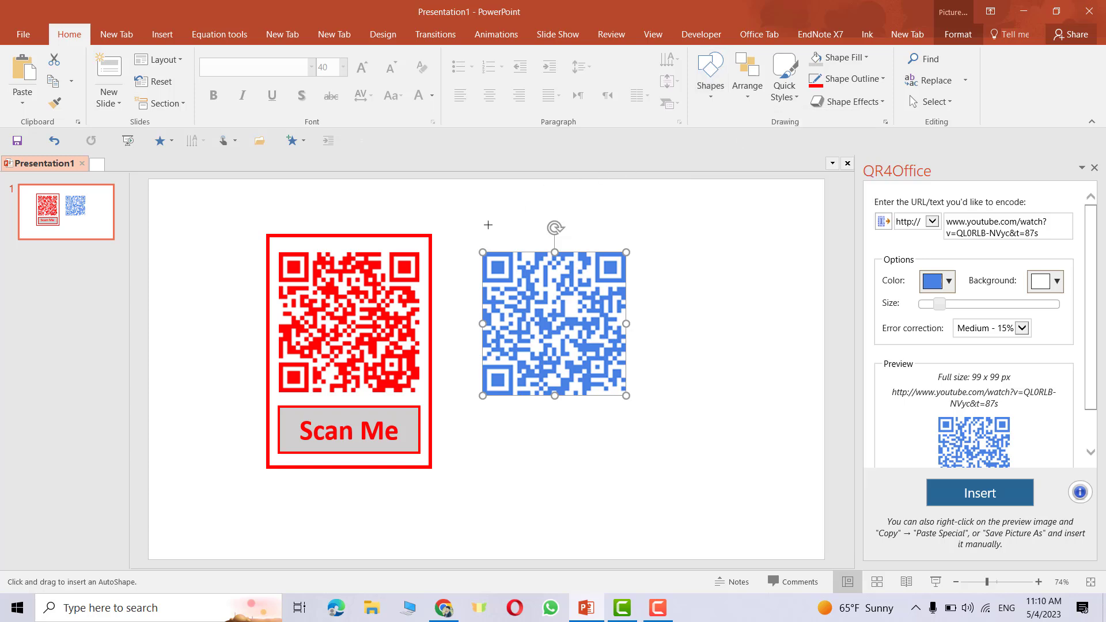
{"action": "left_click_drag", "start_coordinate": [476, 234], "coordinate": [638, 473]}
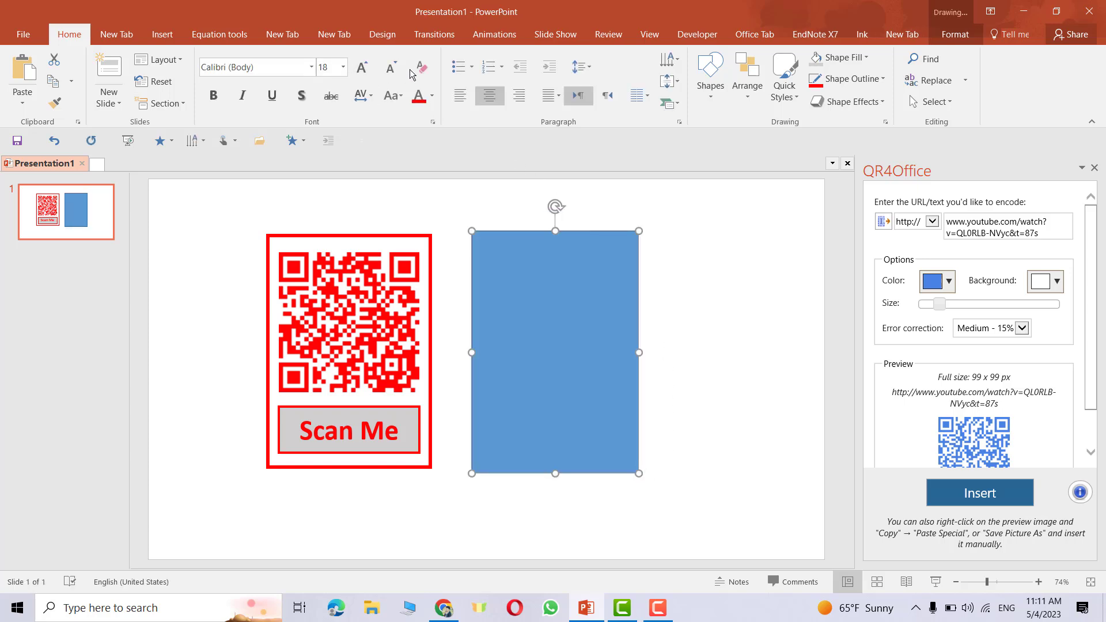
Give the frame no fill and a 3 pt outline, nudging it slightly down.
{"action": "left_click", "coordinate": [833, 65]}
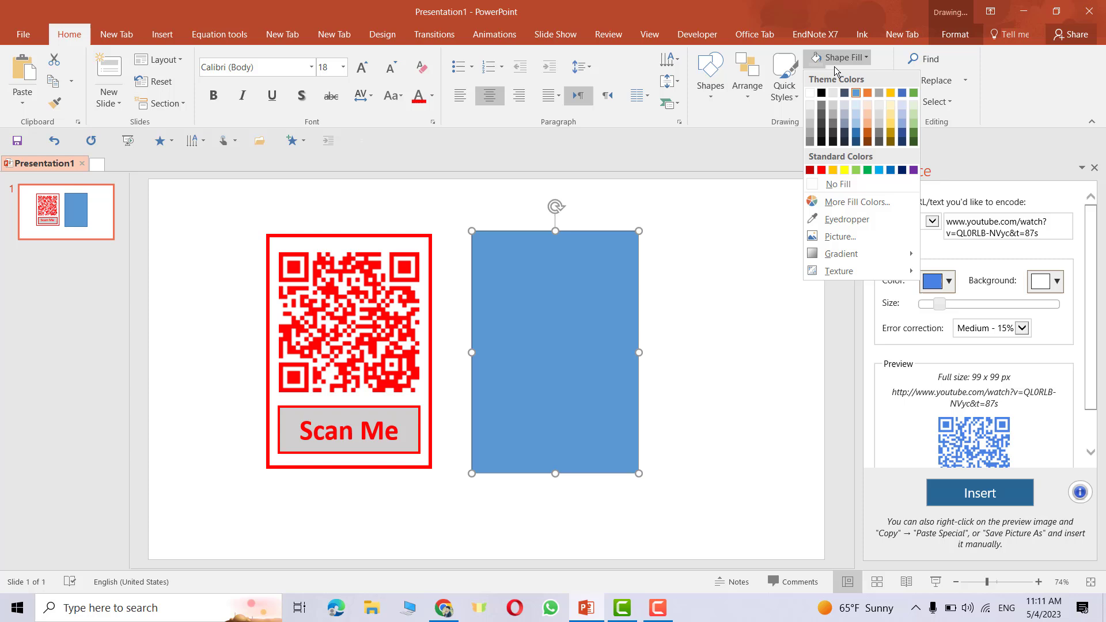
{"action": "left_click", "coordinate": [835, 185]}
{"action": "left_click", "coordinate": [833, 79]}
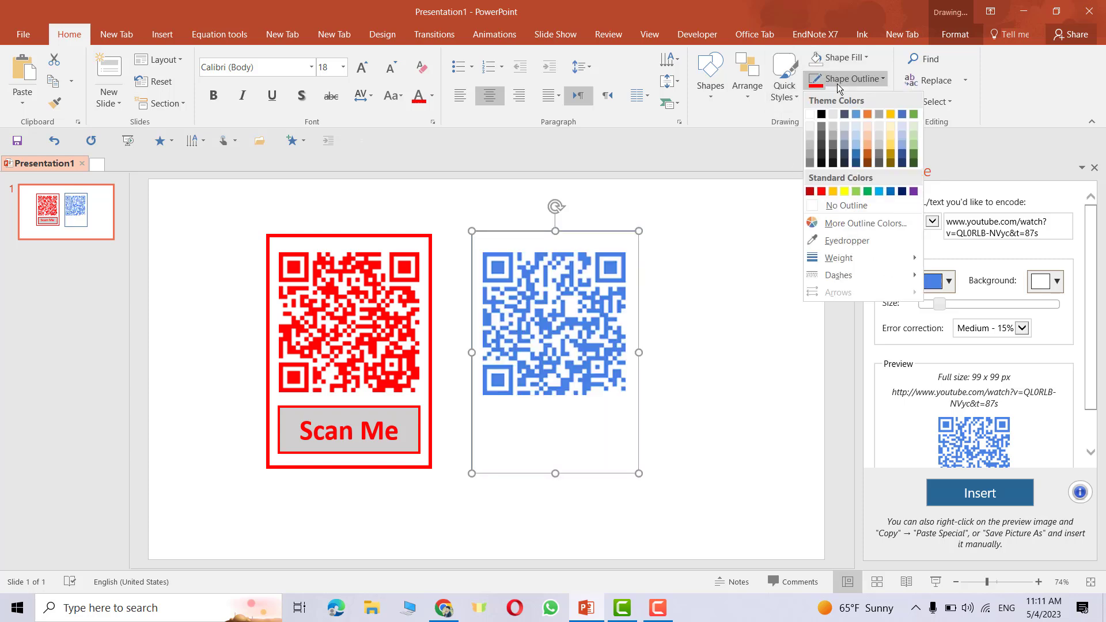
{"action": "mouse_move", "coordinate": [839, 258]}
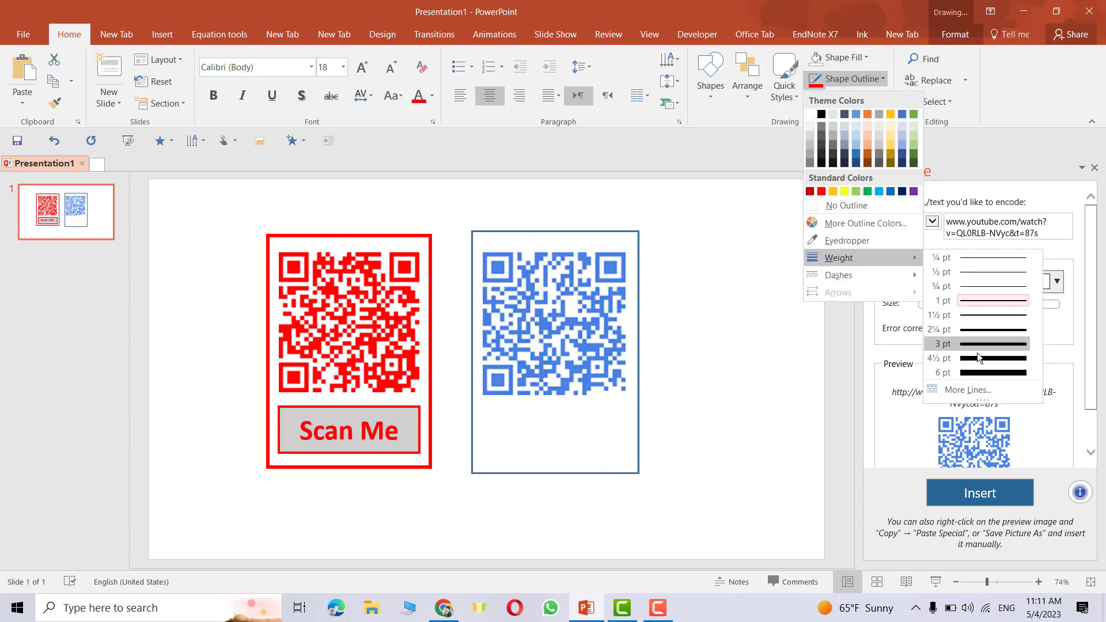
{"action": "left_click", "coordinate": [942, 344]}
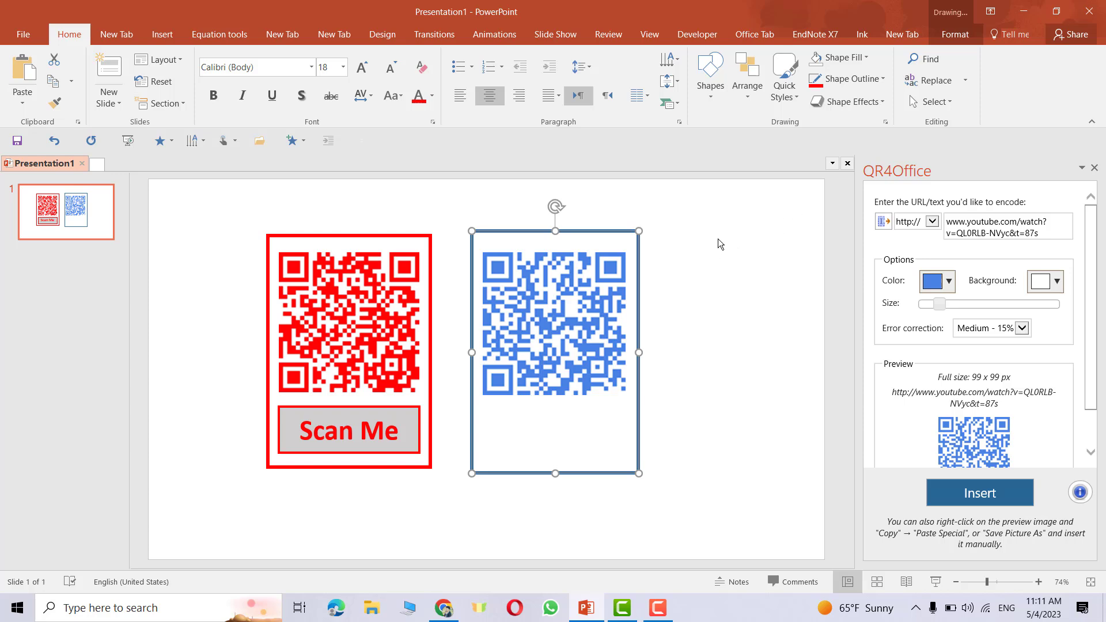
{"action": "left_click_drag", "start_coordinate": [587, 227], "coordinate": [586, 232]}
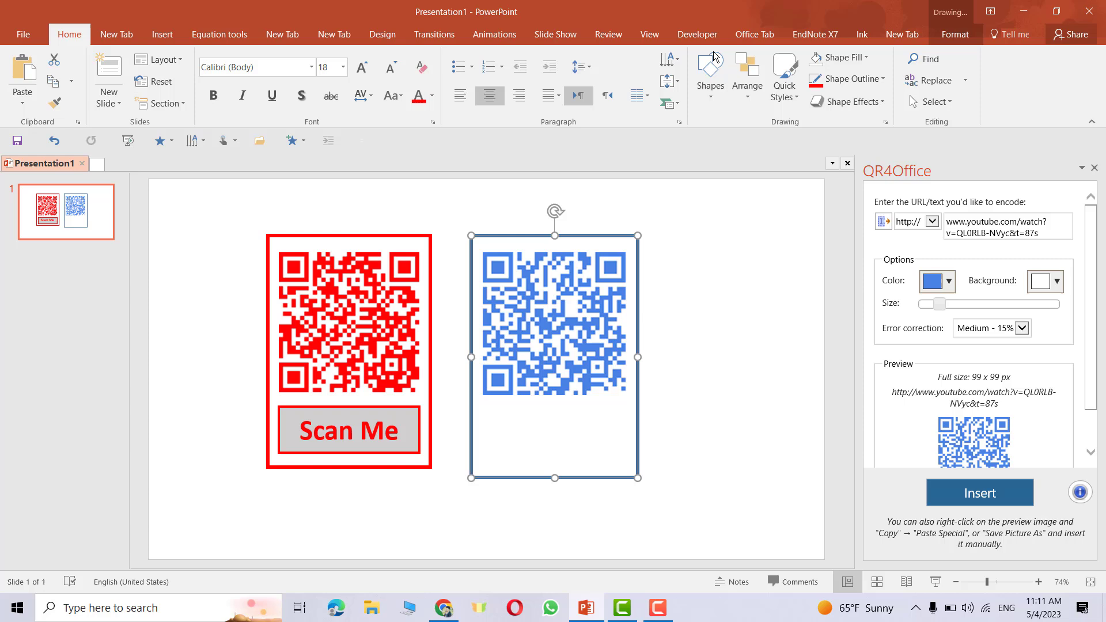
Draw a rectangle label box below the blue QR code, inside its frame.
{"action": "left_click", "coordinate": [711, 75]}
{"action": "left_click", "coordinate": [744, 134]}
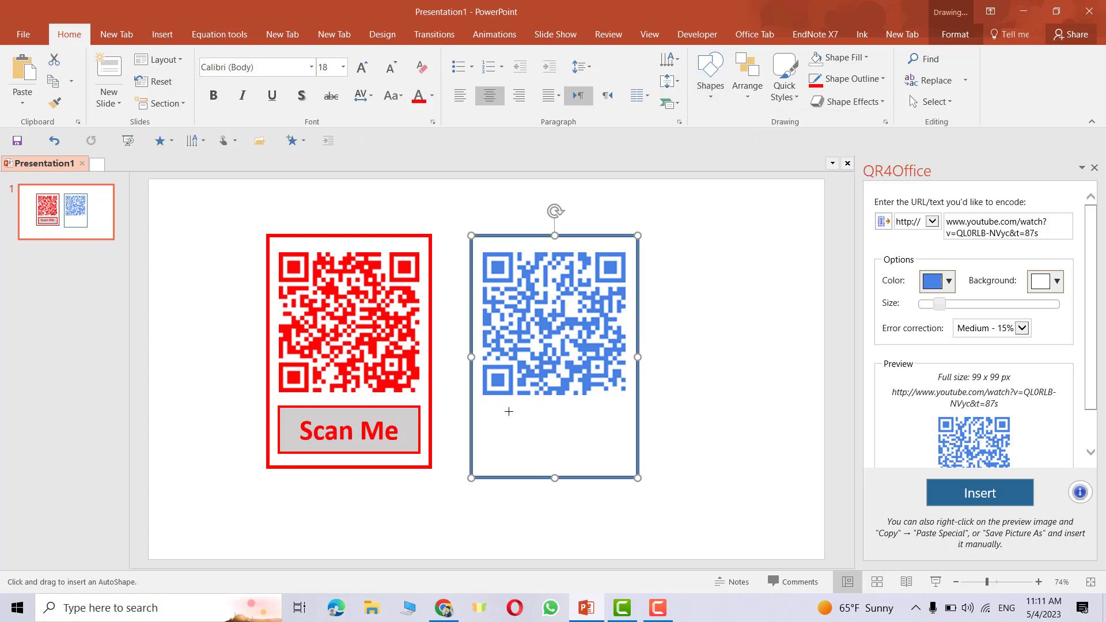
{"action": "left_click_drag", "start_coordinate": [481, 406], "coordinate": [626, 454]}
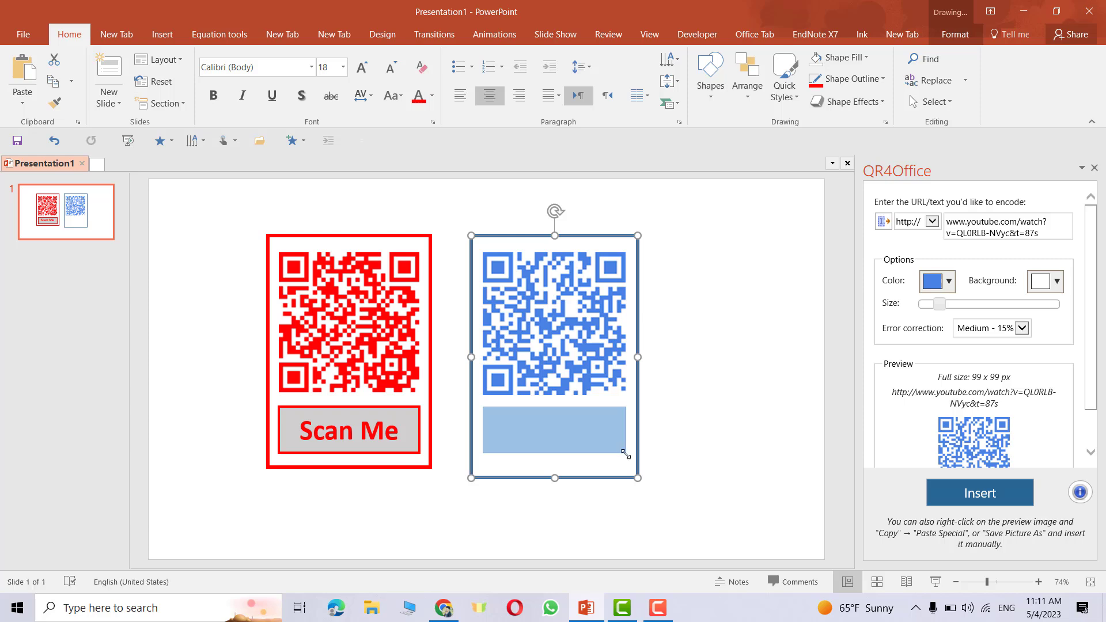
Fill the label box with pale blue and give it a 2¼ pt outline.
{"action": "left_click", "coordinate": [846, 57]}
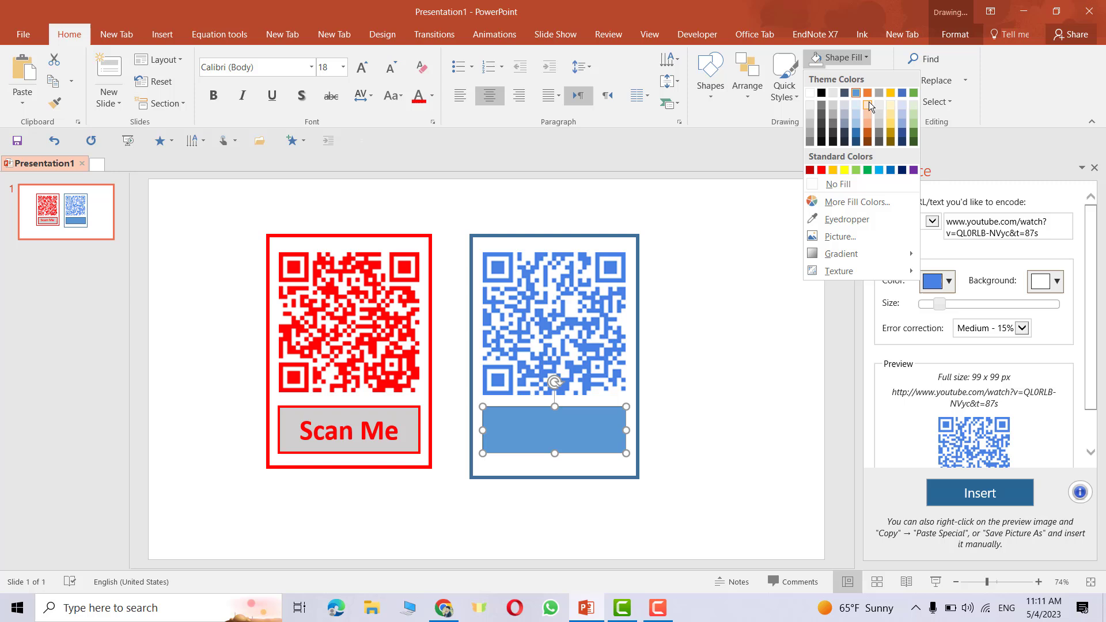
{"action": "left_click", "coordinate": [900, 105]}
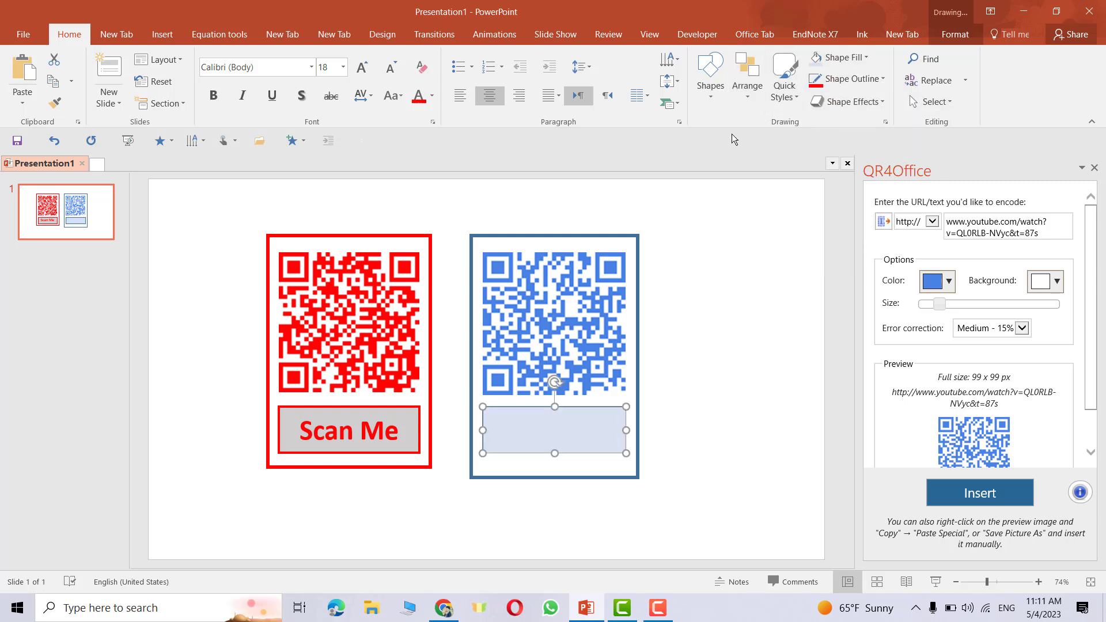
{"action": "left_click", "coordinate": [848, 79]}
{"action": "mouse_move", "coordinate": [841, 257]}
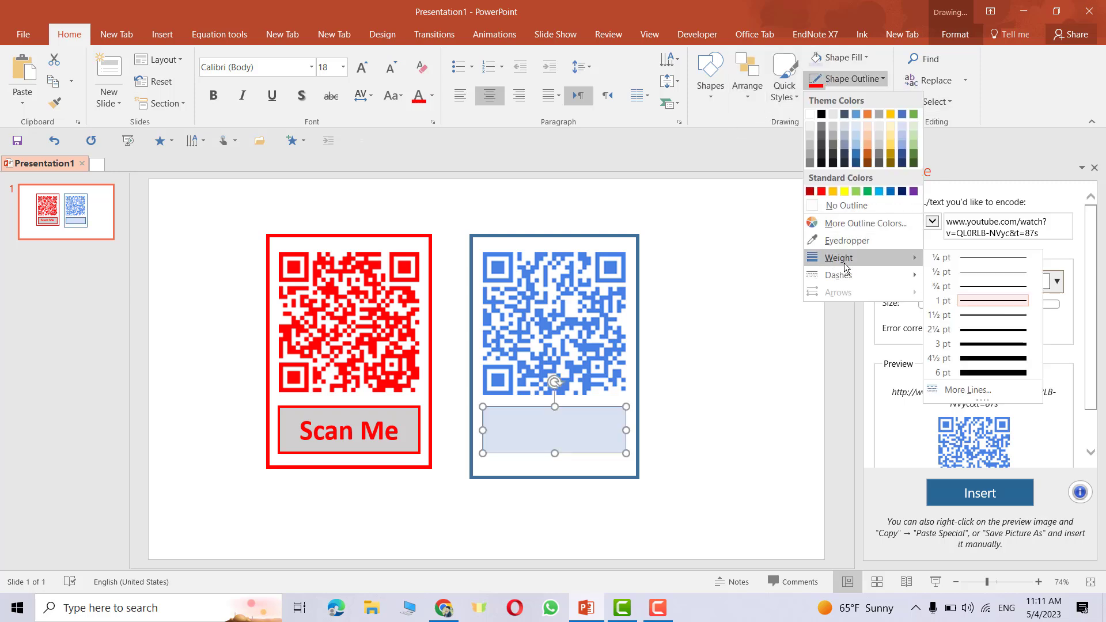
{"action": "left_click", "coordinate": [981, 330]}
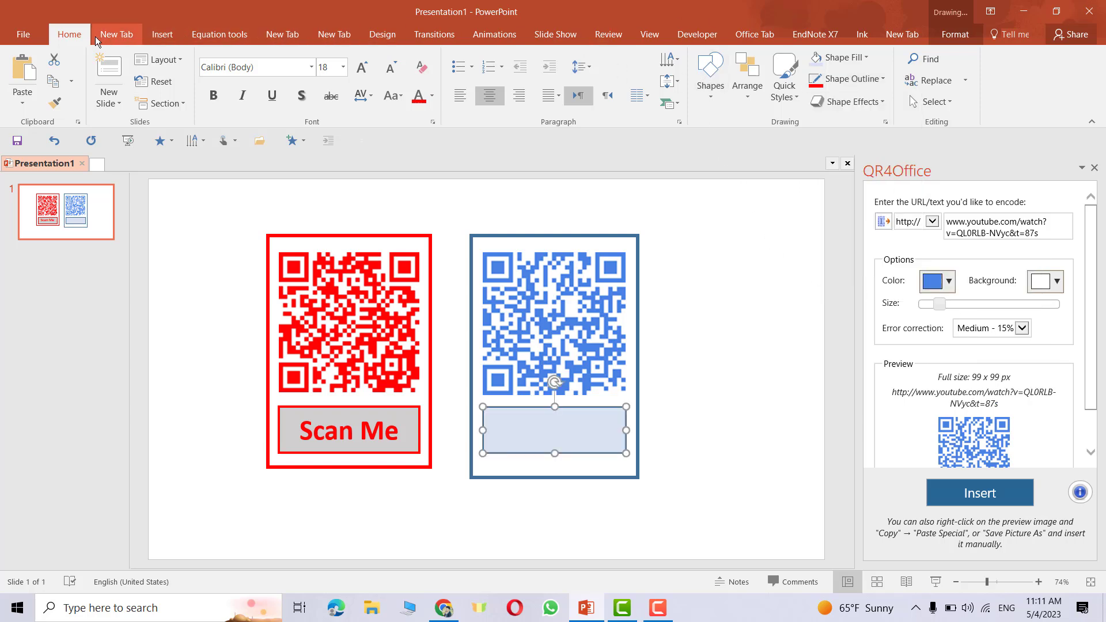
{"action": "left_click", "coordinate": [162, 35]}
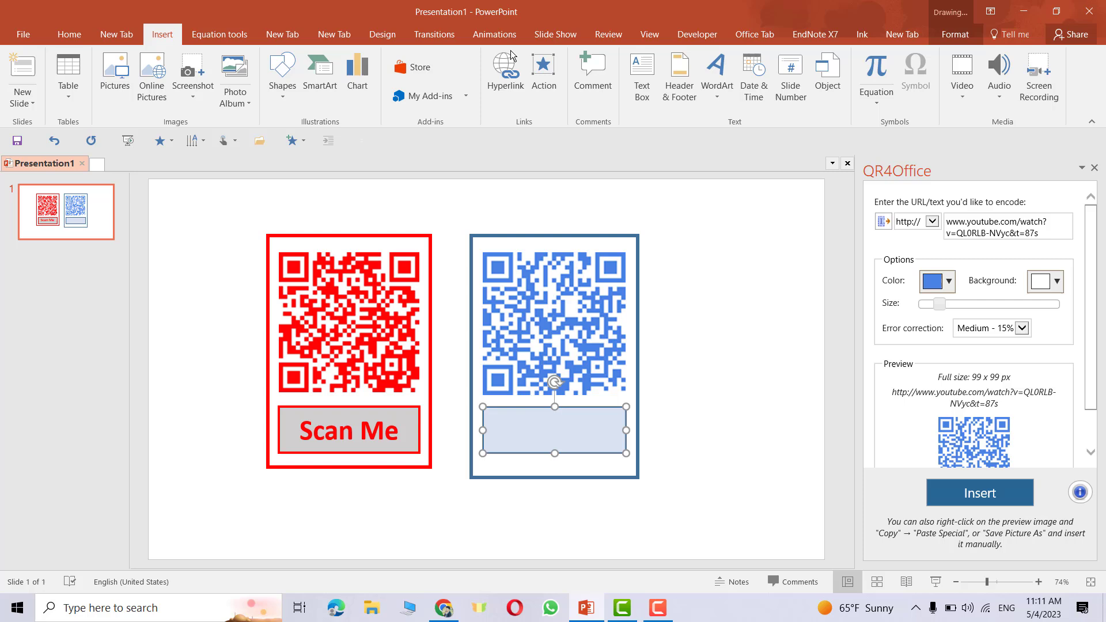
Add a text box inside the label box reading 'Scan Me'.
{"action": "left_click", "coordinate": [642, 78]}
{"action": "left_click", "coordinate": [515, 432]}
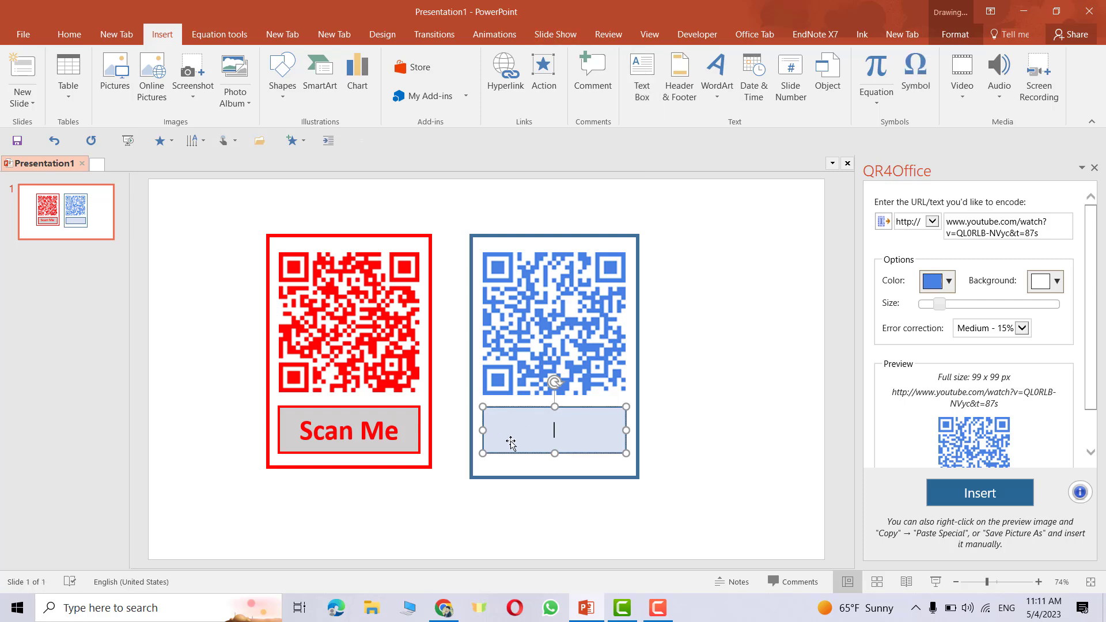
{"action": "type", "text": "Scan Me"}
Make the 'Scan Me' text size 48 and black.
{"action": "triple_click", "coordinate": [552, 437]}
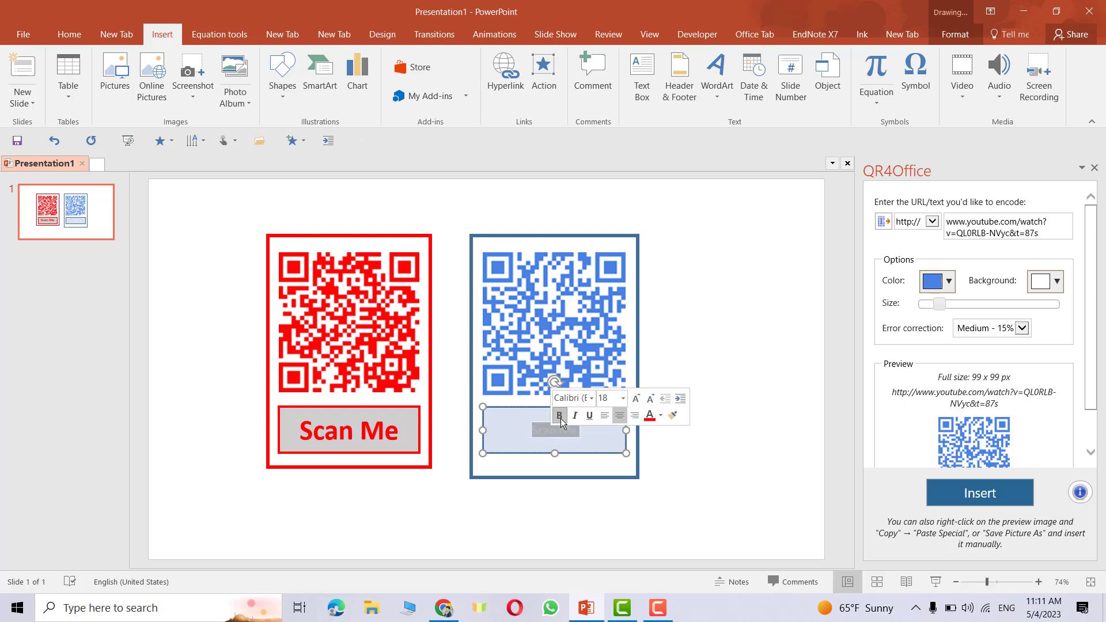
{"action": "left_click", "coordinate": [623, 398]}
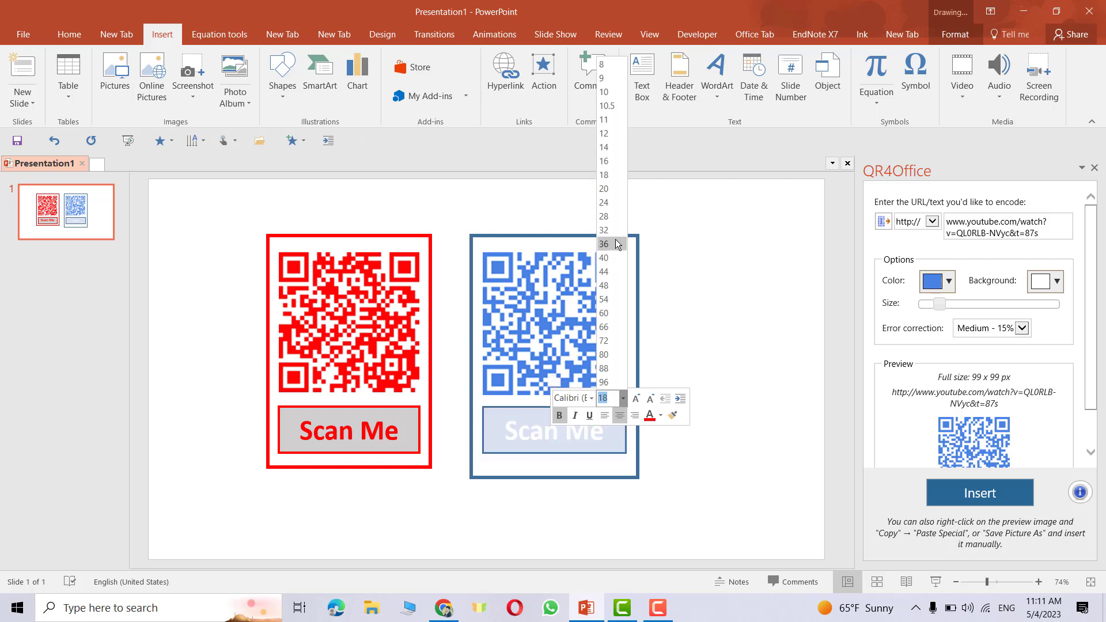
{"action": "left_click", "coordinate": [605, 286]}
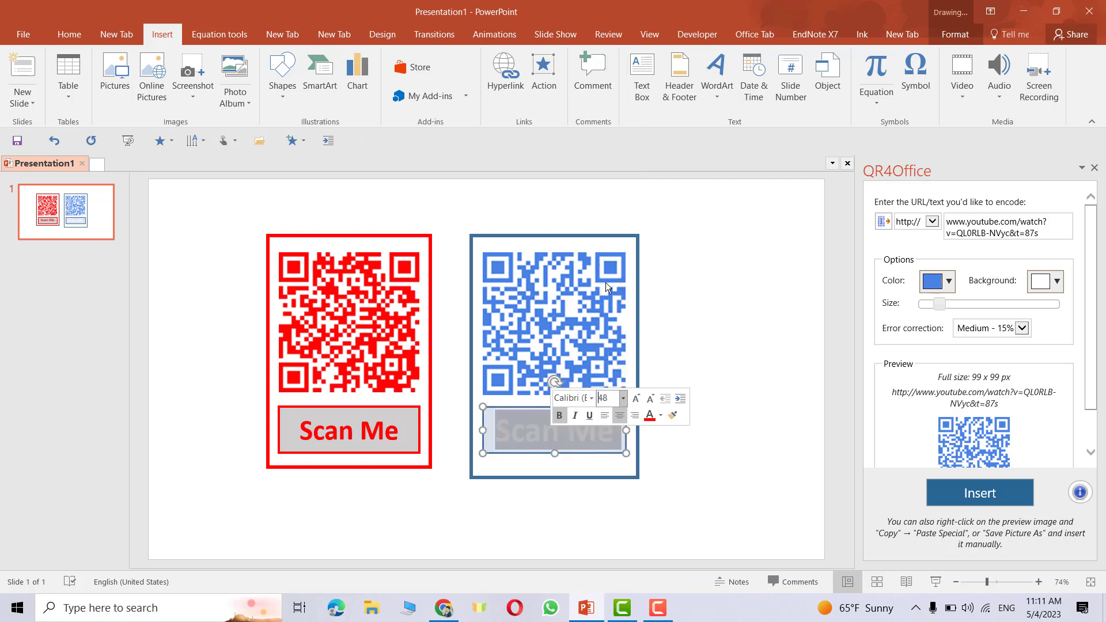
{"action": "left_click", "coordinate": [649, 417]}
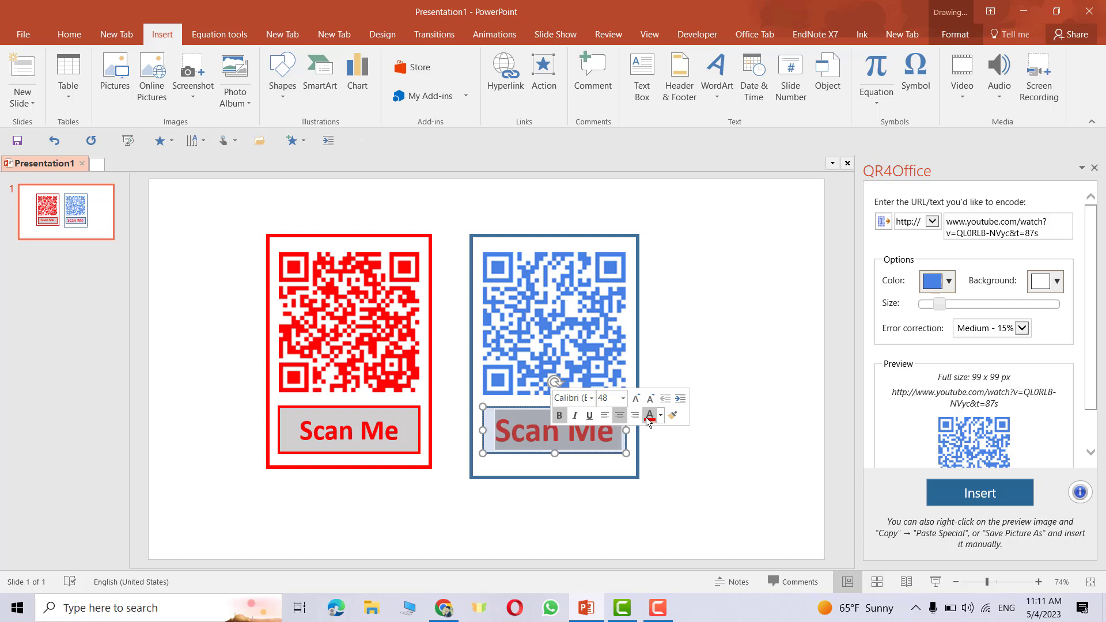
{"action": "left_click", "coordinate": [660, 416]}
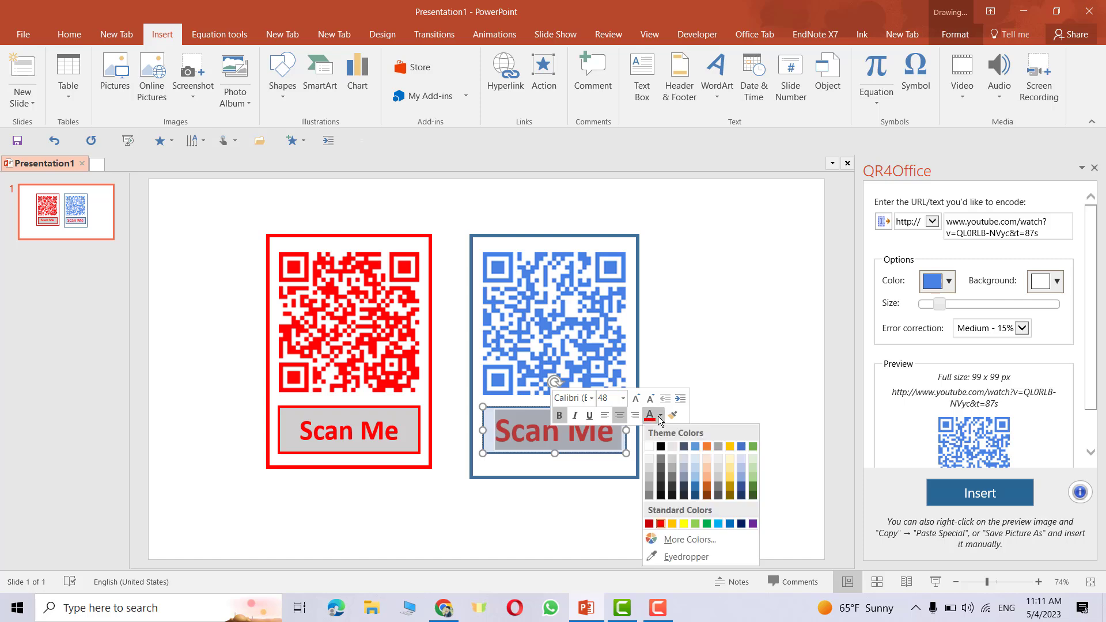
{"action": "left_click", "coordinate": [696, 447]}
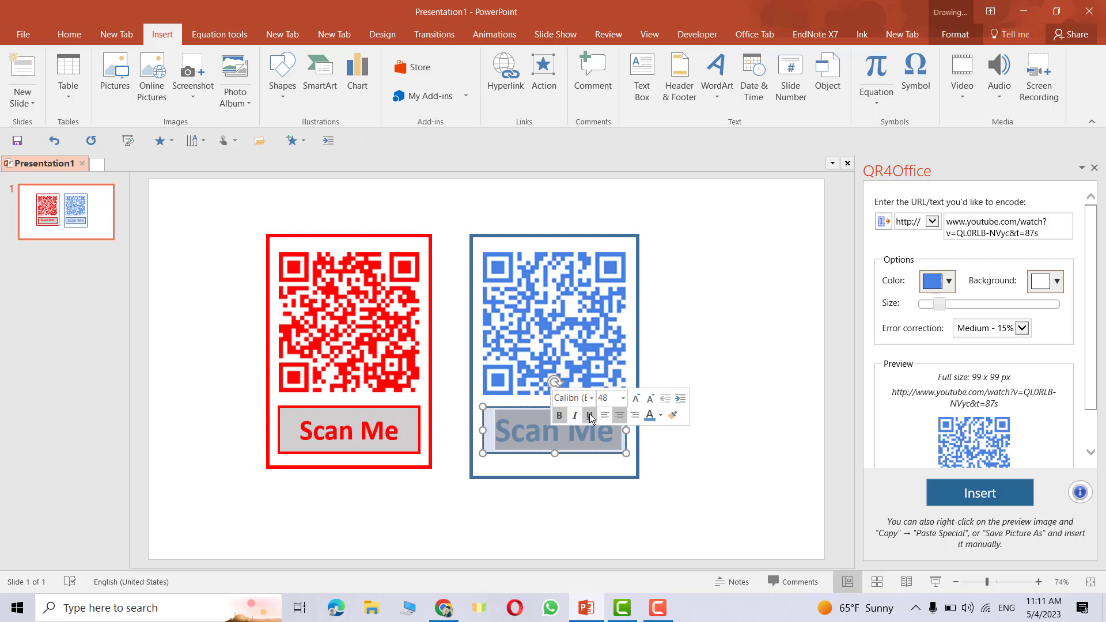
{"action": "left_click", "coordinate": [660, 416]}
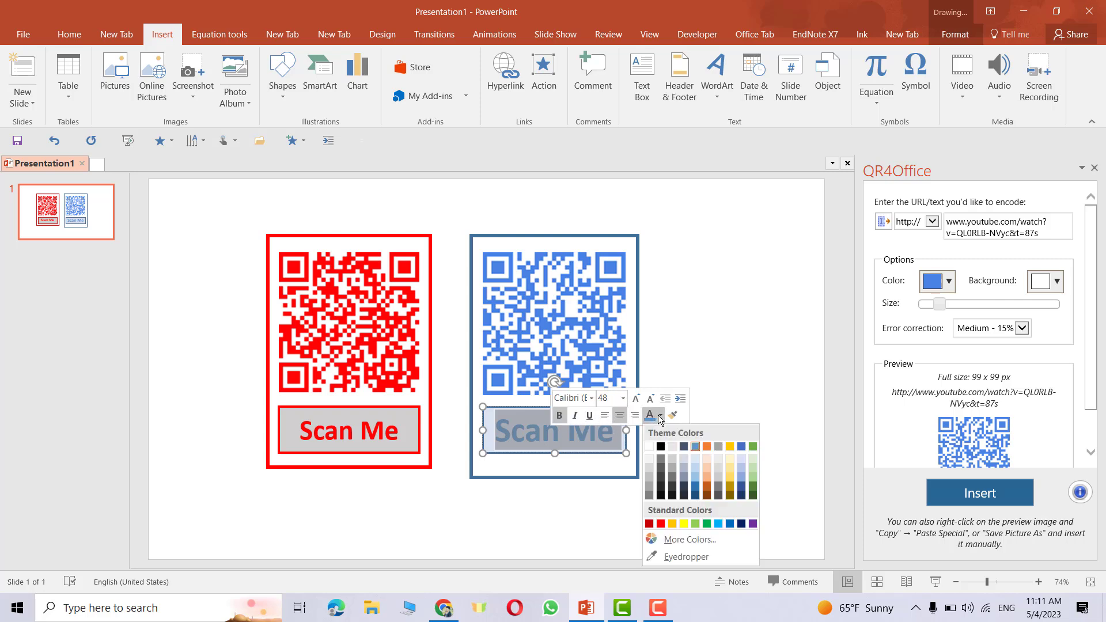
{"action": "left_click", "coordinate": [661, 447]}
Raise the blue frame's bottom edge to match the red card's height.
{"action": "left_click", "coordinate": [700, 346]}
{"action": "left_click", "coordinate": [560, 478]}
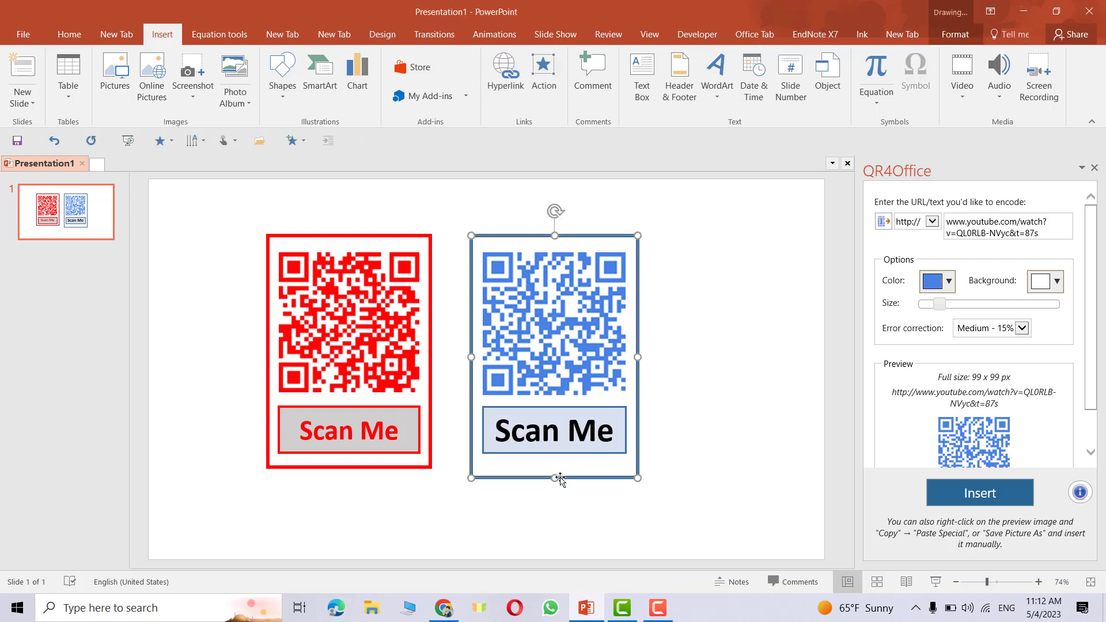
{"action": "left_click_drag", "start_coordinate": [555, 477], "coordinate": [555, 468]}
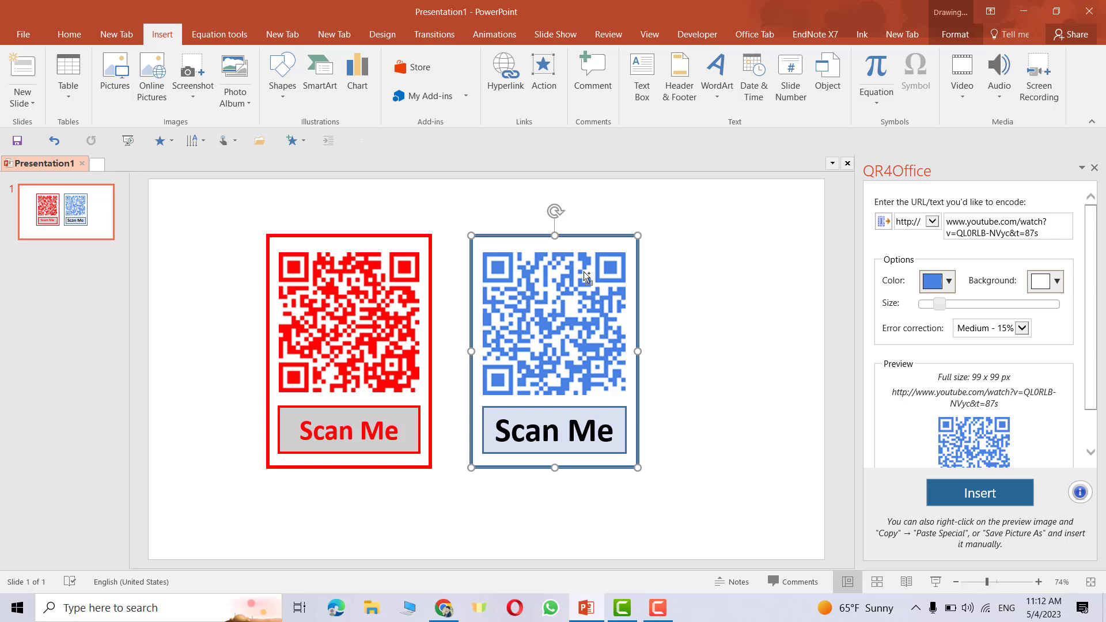
Select the frame, blue QR code and Scan Me box together and move them as one card.
{"action": "left_click", "coordinate": [588, 252], "text": "shift"}
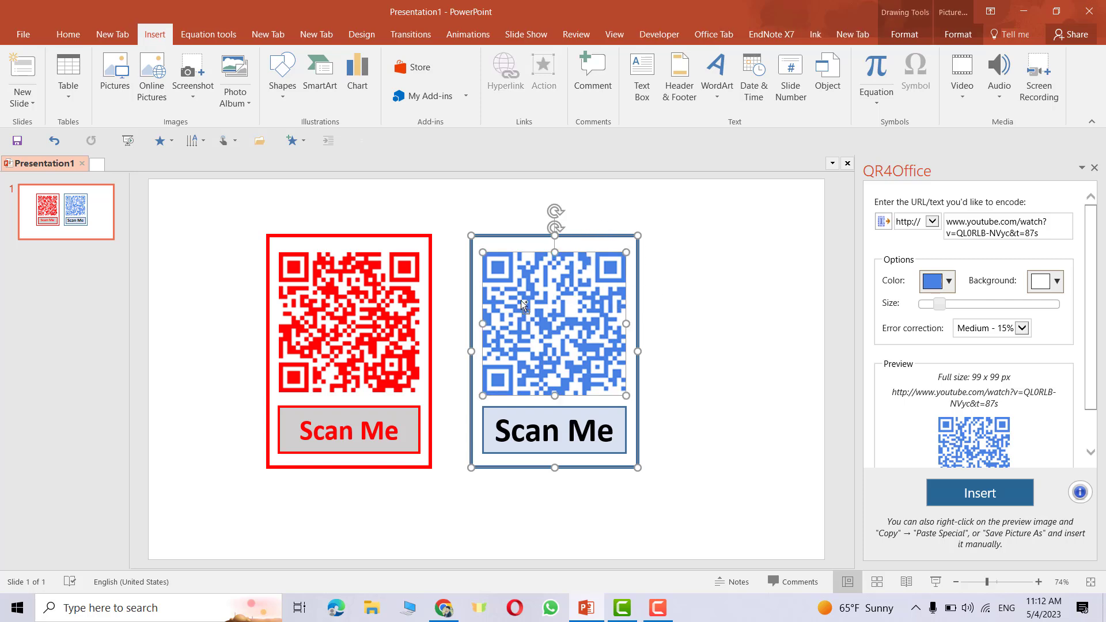
{"action": "left_click", "coordinate": [567, 427], "text": "shift"}
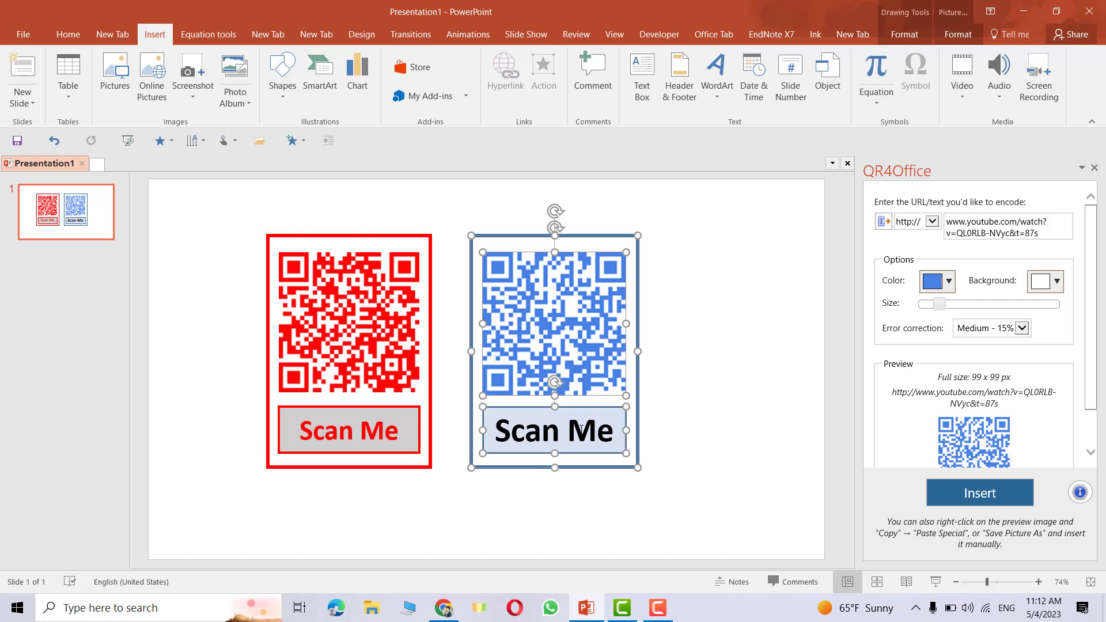
{"action": "left_click_drag", "start_coordinate": [581, 429], "coordinate": [622, 387]}
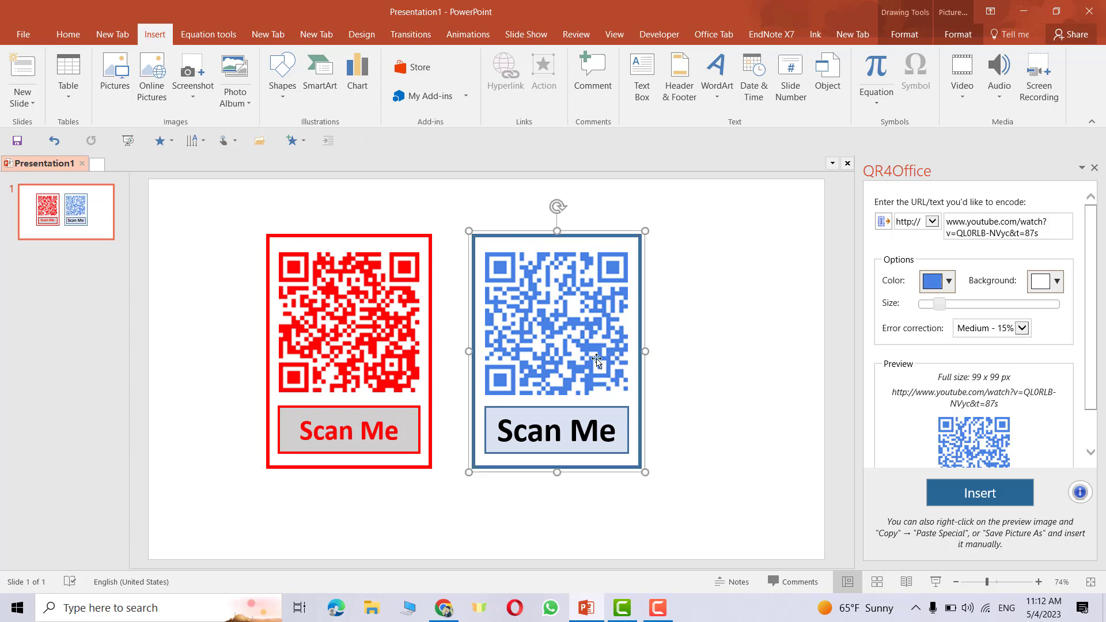